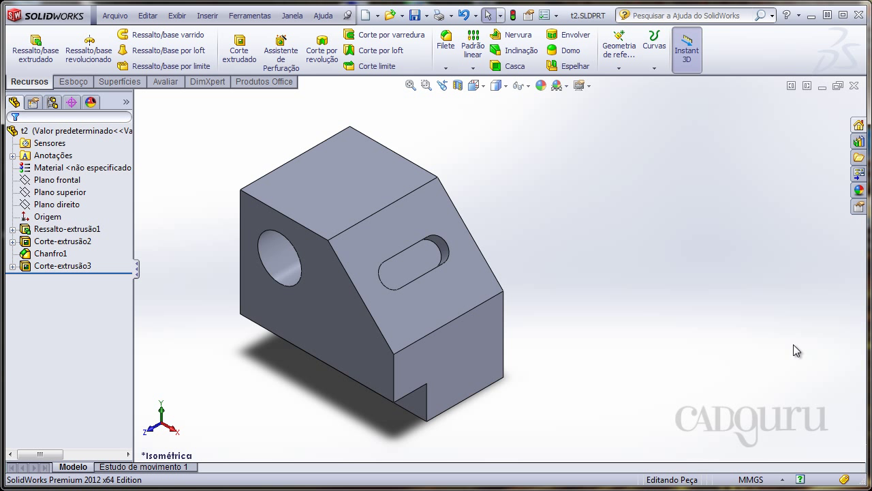
Show the 2D para 3D toolbar floating beside the CommandManager and rotate the view.
right_click(721, 49)
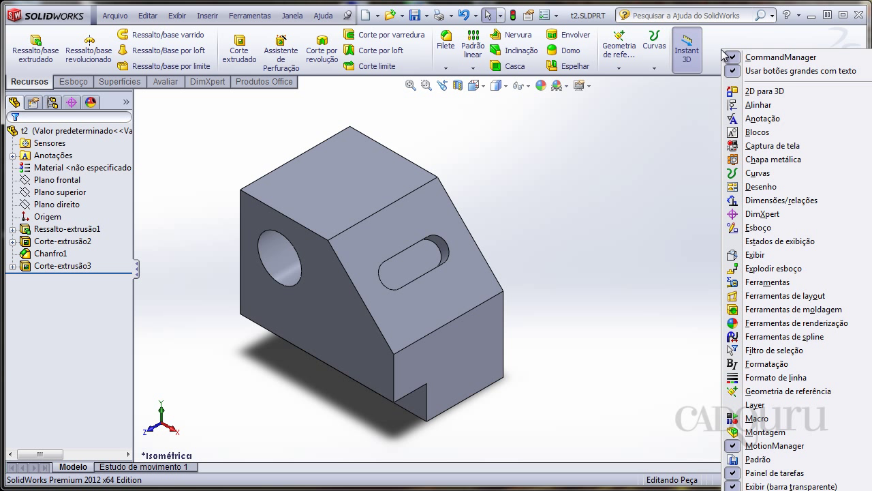
left_click(764, 92)
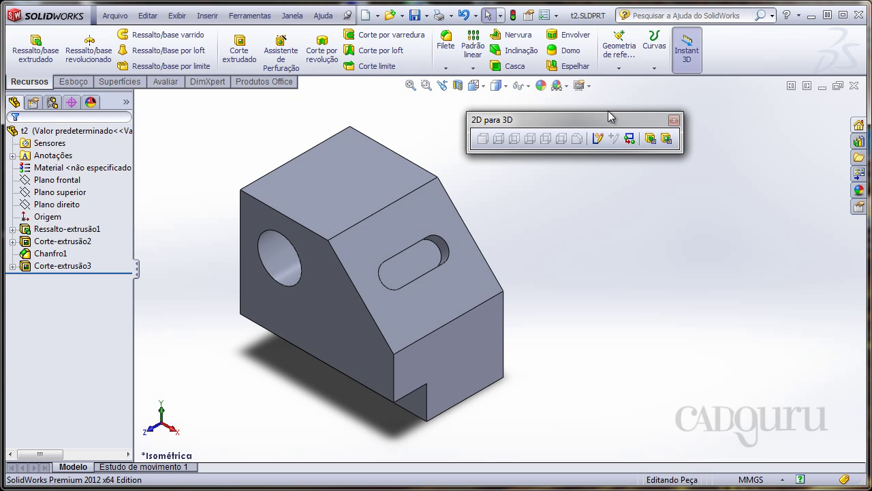
left_click_drag(618, 120, 594, 119)
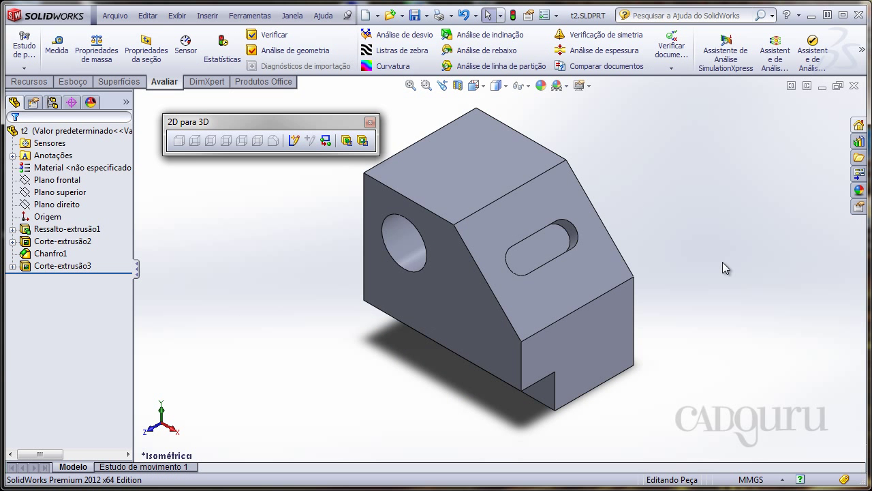
mouse_move(490, 266)
middle_mouse_down()
mouse_move(553, 205)
mouse_move(620, 206)
mouse_move(649, 224)
mouse_move(536, 226)
mouse_move(480, 244)
mouse_move(498, 225)
mouse_move(502, 243)
mouse_move(539, 224)
mouse_move(442, 218)
mouse_move(450, 246)
mouse_move(440, 289)
mouse_move(511, 340)
mouse_move(470, 324)
mouse_move(449, 334)
middle_mouse_up()
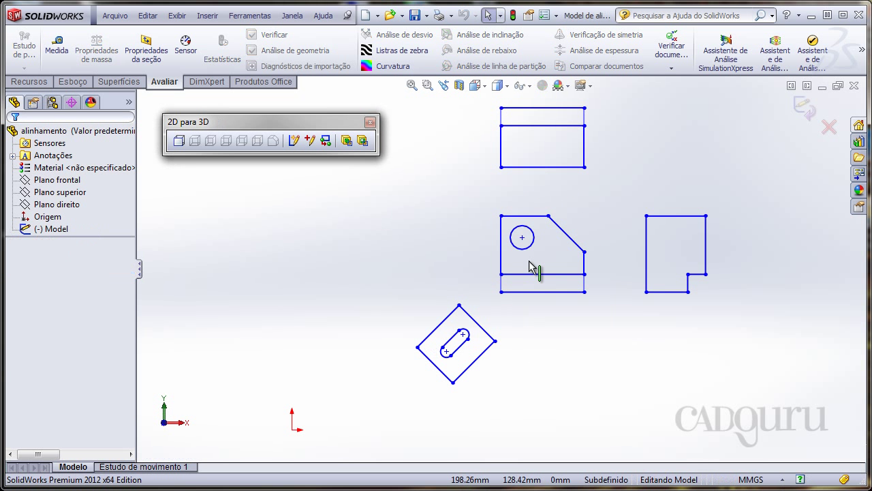
Zoom in on the Model sketch and box-select all lines of the front view.
scroll(443, 328, "down", 2)
scroll(402, 354, "down", 1)
scroll(364, 358, "down", 1)
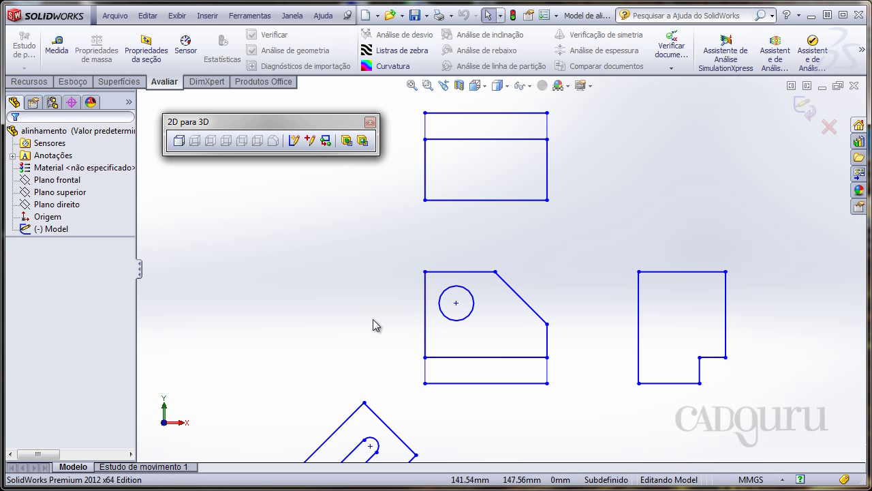
scroll(490, 266, "down", 1)
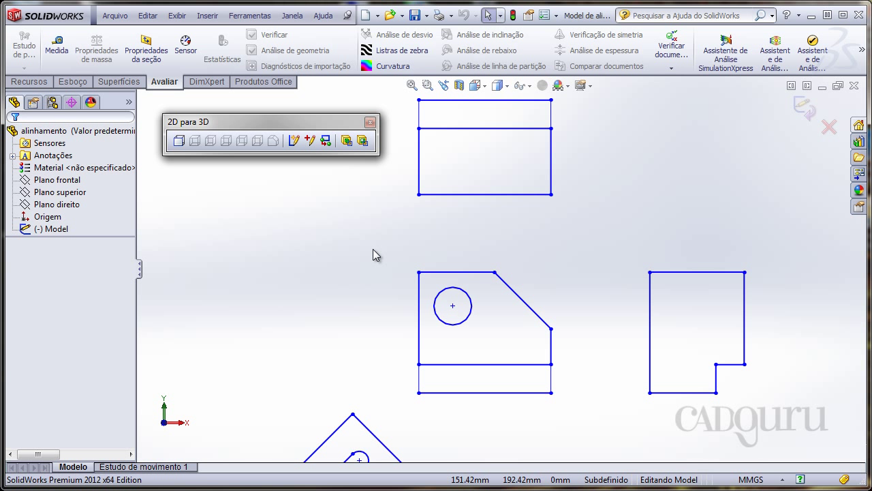
scroll(375, 283, "down", 1)
scroll(359, 271, "down", 1)
scroll(378, 278, "down", 1)
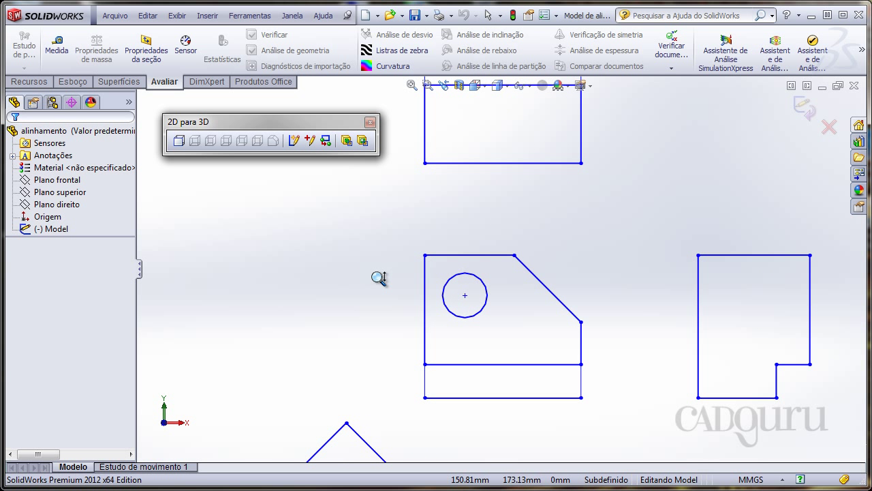
scroll(374, 285, "up", 1)
scroll(368, 293, "up", 1)
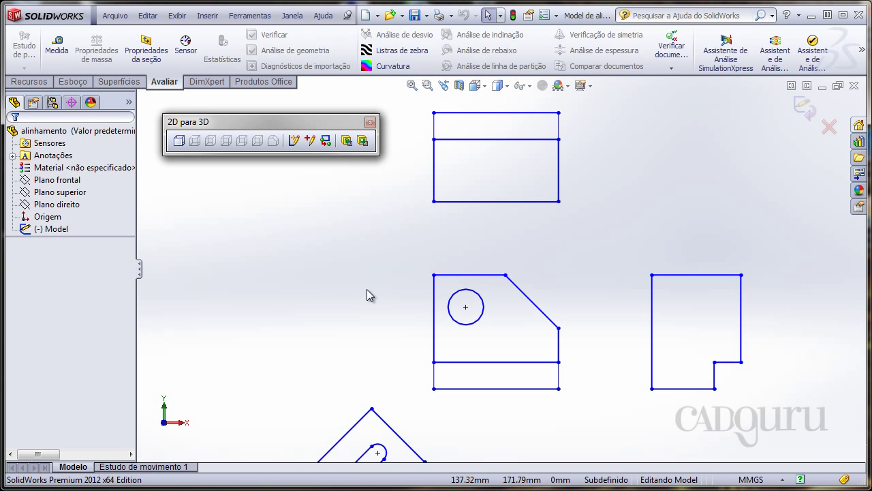
scroll(378, 295, "down", 1)
scroll(387, 267, "down", 1)
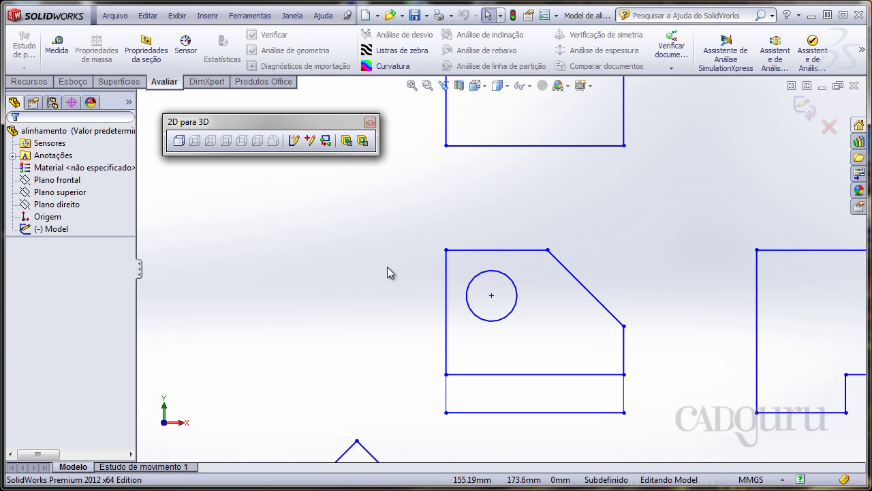
scroll(394, 255, "up", 1)
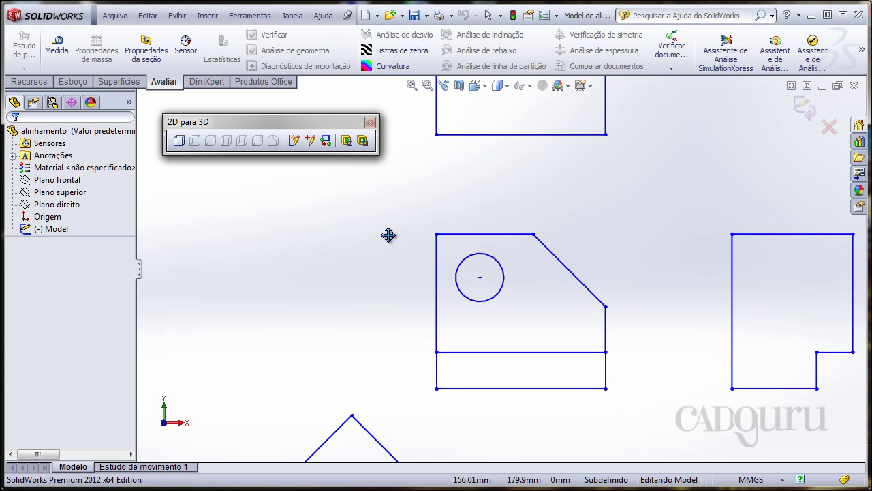
mouse_move(402, 203)
left_mouse_down()
mouse_move(636, 431)
mouse_move(643, 422)
left_mouse_up()
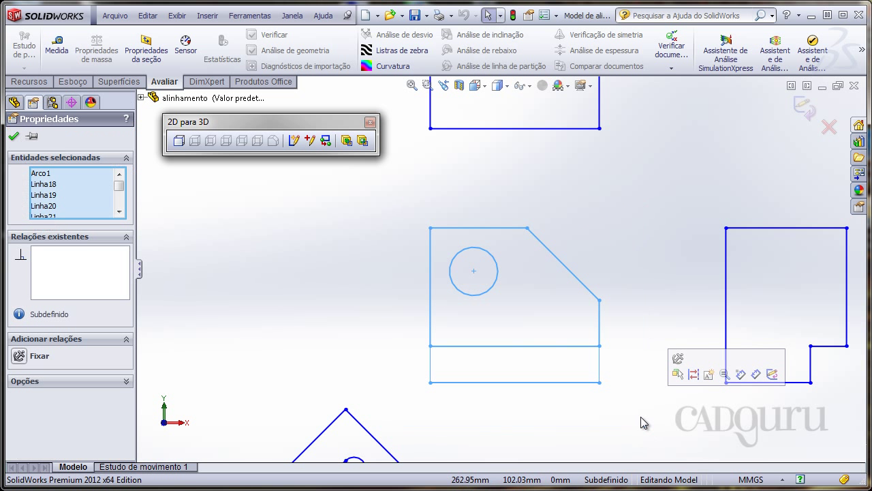
Turn the selected front view into front sketch Esboço1 and fit all sketches.
left_click(178, 141)
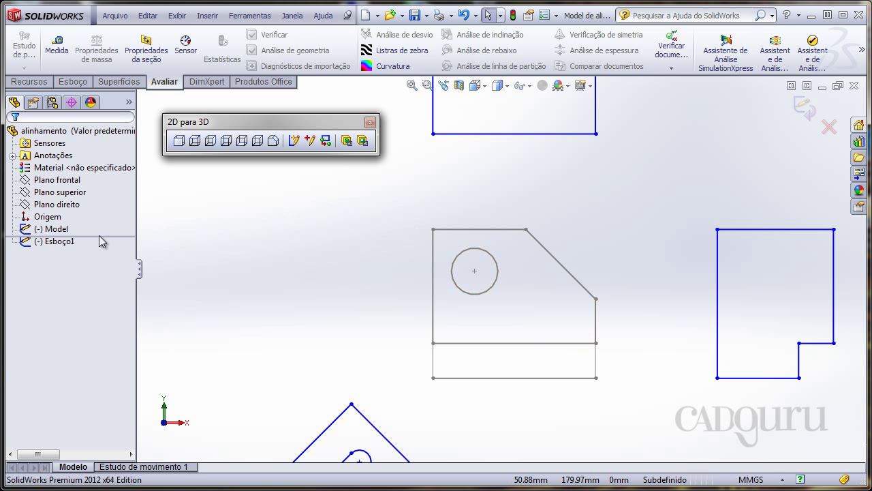
left_click(55, 244)
left_click(56, 245)
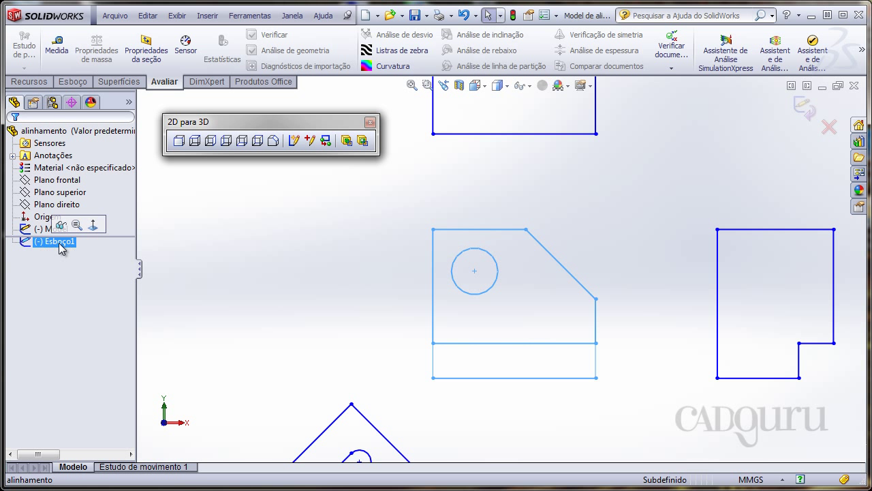
left_click(296, 259)
key("f")
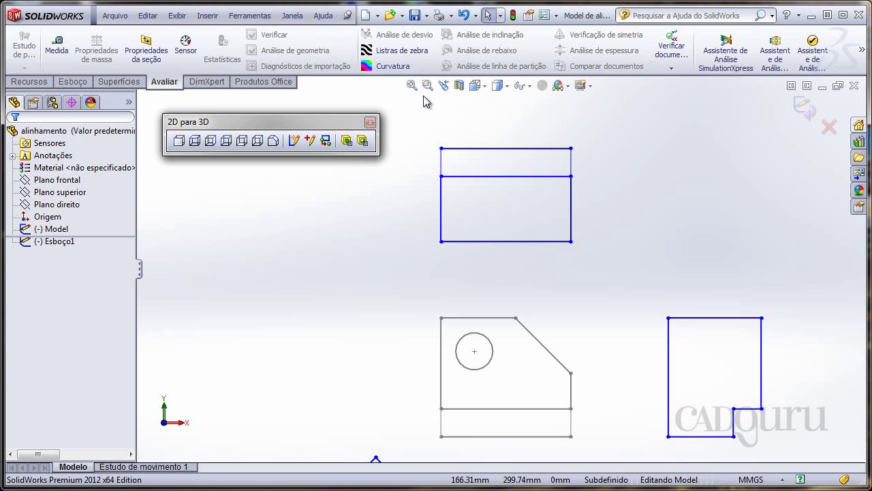
Make the top view's lines into the top sketch Esboço2.
left_click_drag(424, 128, 608, 275)
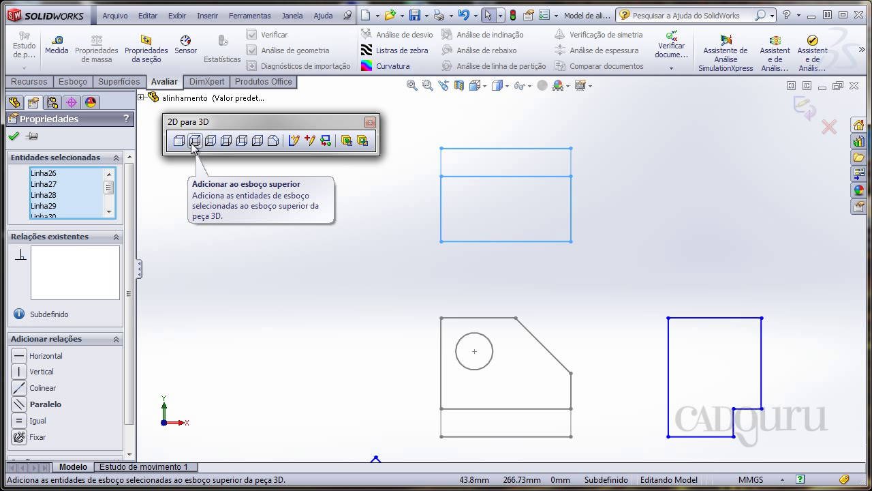
left_click(193, 141)
mouse_move(351, 210)
middle_mouse_down()
mouse_move(361, 273)
mouse_move(585, 251)
mouse_move(610, 287)
mouse_move(423, 279)
middle_mouse_up()
left_click(60, 252)
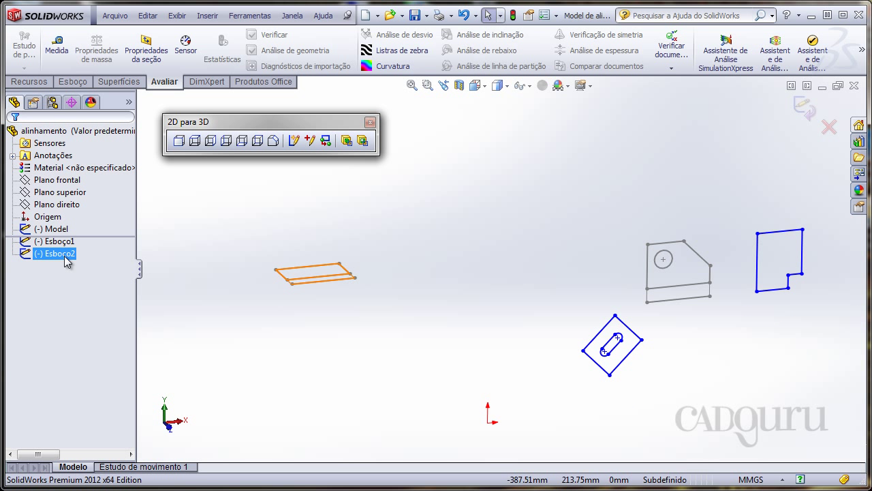
left_click(498, 306)
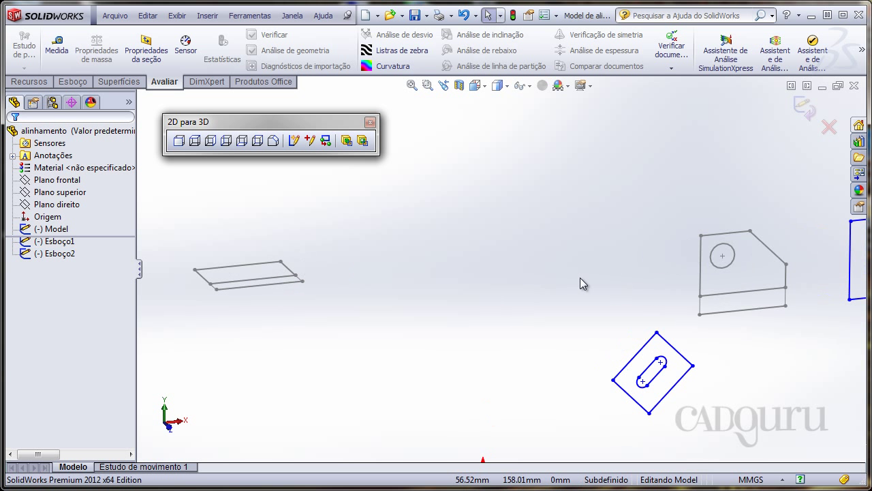
Make the side view into the left-side sketch Esboço3.
mouse_move(497, 214)
left_mouse_down()
mouse_move(625, 358)
mouse_move(616, 360)
left_mouse_up()
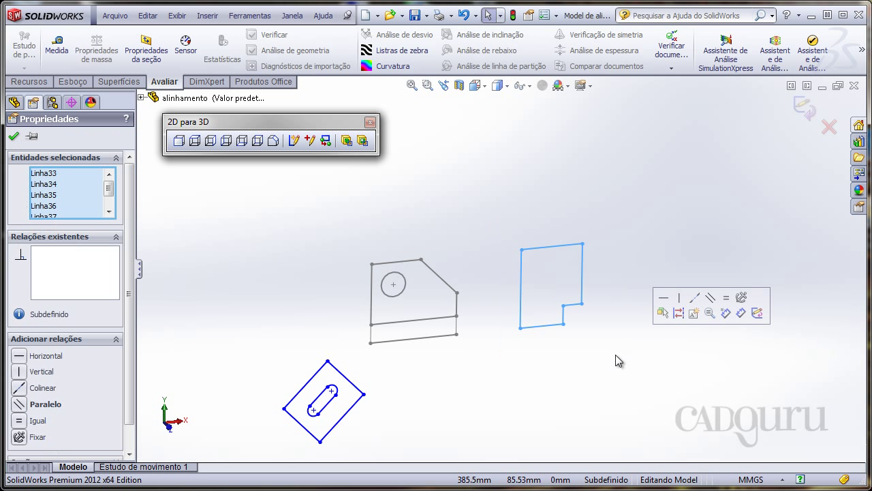
left_click(224, 141)
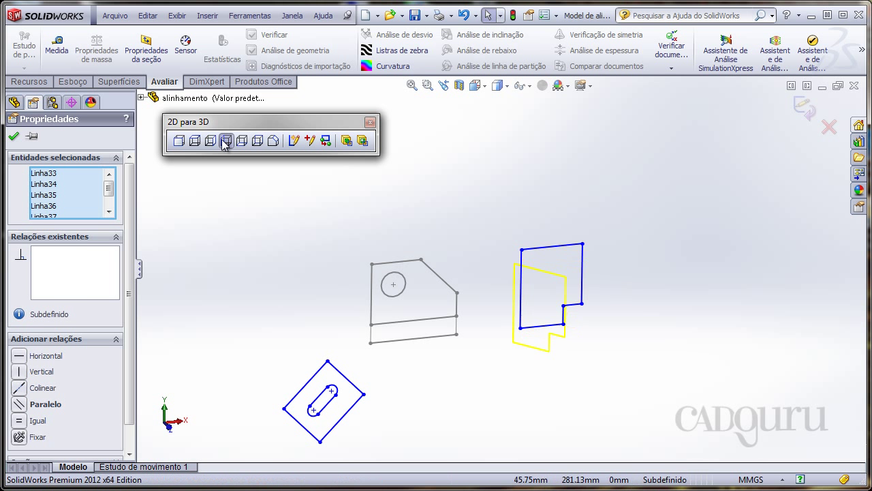
middle_click_drag(361, 321, 424, 239)
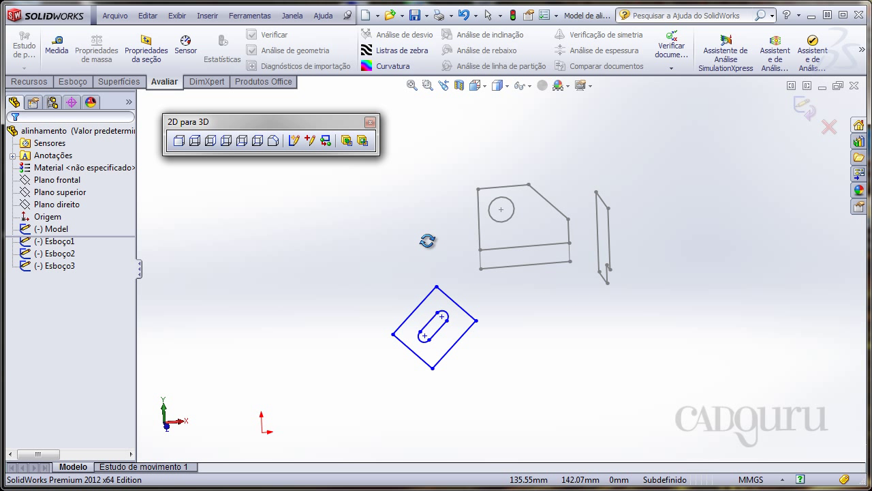
Move the angled slot view up and to the right, clear of the other views.
left_click_drag(371, 259, 532, 402)
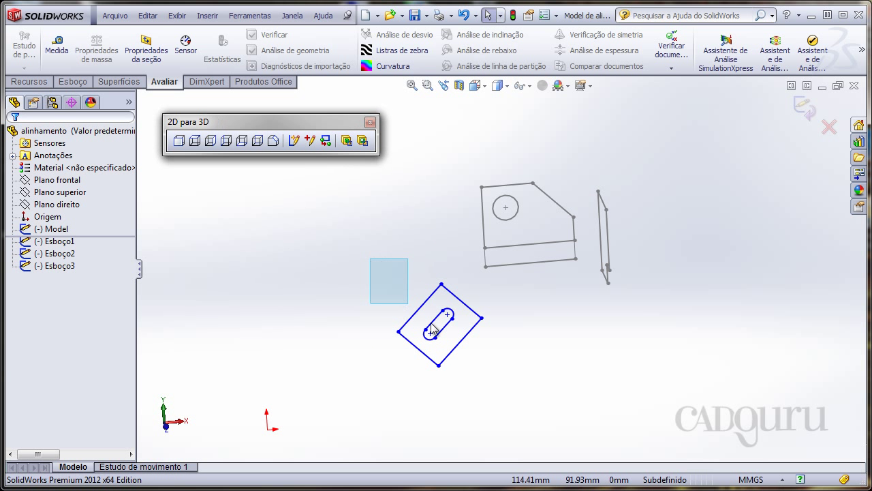
left_click_drag(436, 306, 604, 109)
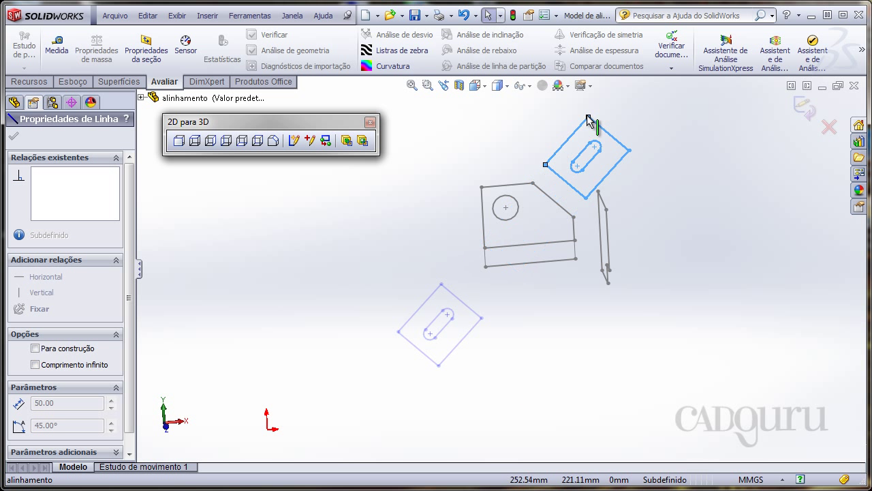
left_click(493, 159)
middle_click_drag(493, 159, 472, 192, "ctrl")
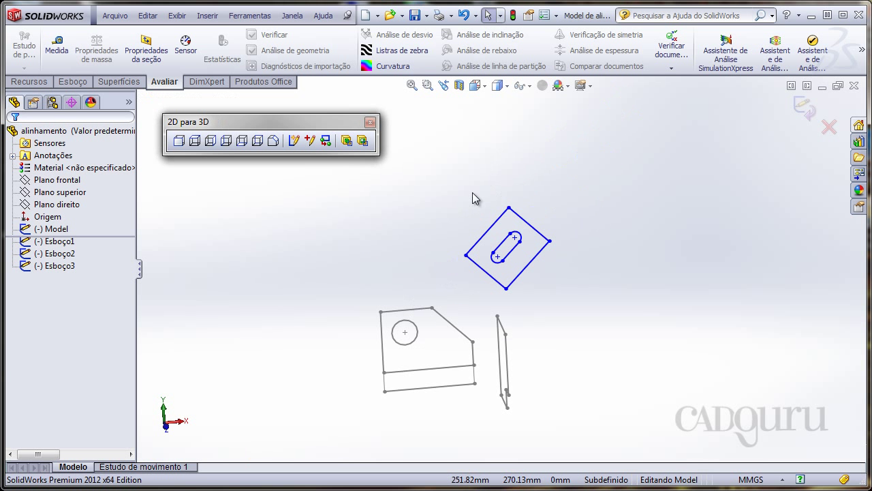
Make the slot view auxiliary sketch Esboço4, aligned to Esboço1's slanted edge.
left_click_drag(449, 186, 568, 296)
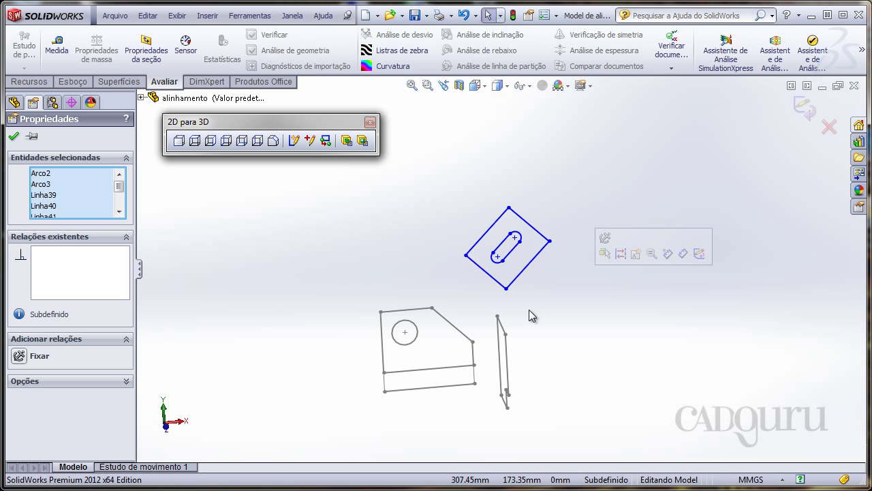
left_click(447, 325, "ctrl")
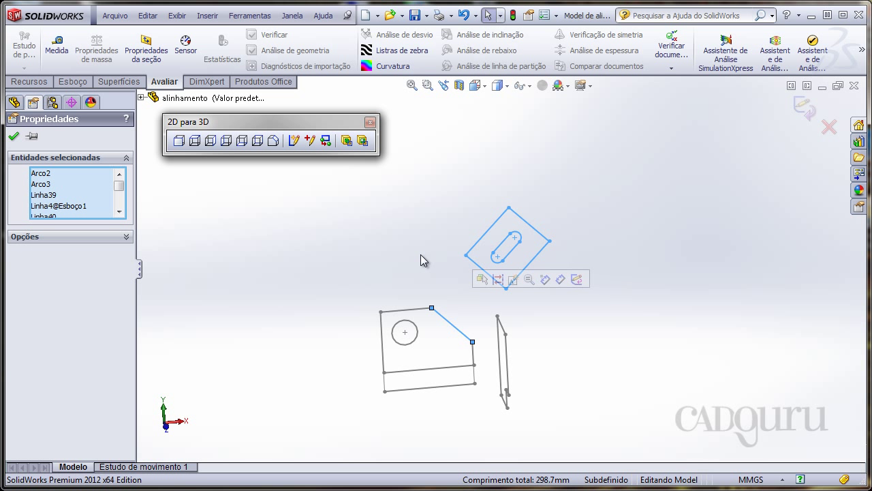
left_click(273, 141)
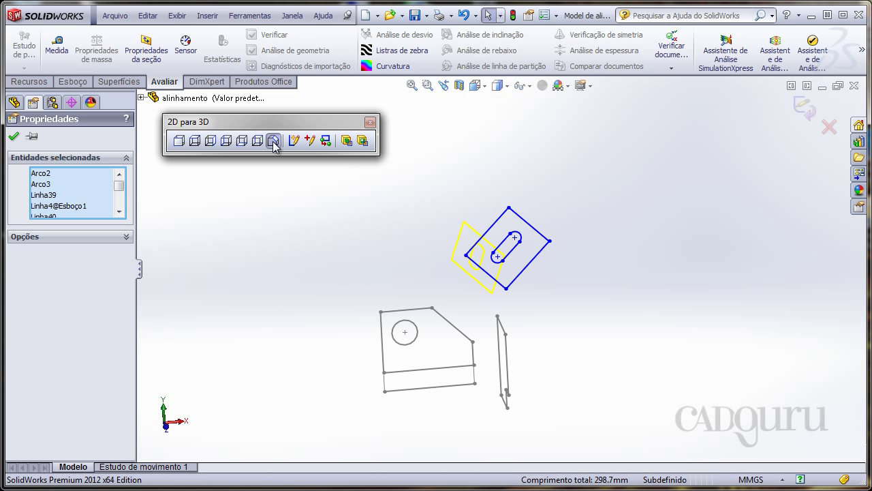
mouse_move(428, 302)
middle_mouse_down()
mouse_move(532, 298)
mouse_move(457, 301)
mouse_move(488, 306)
mouse_move(512, 328)
middle_mouse_up()
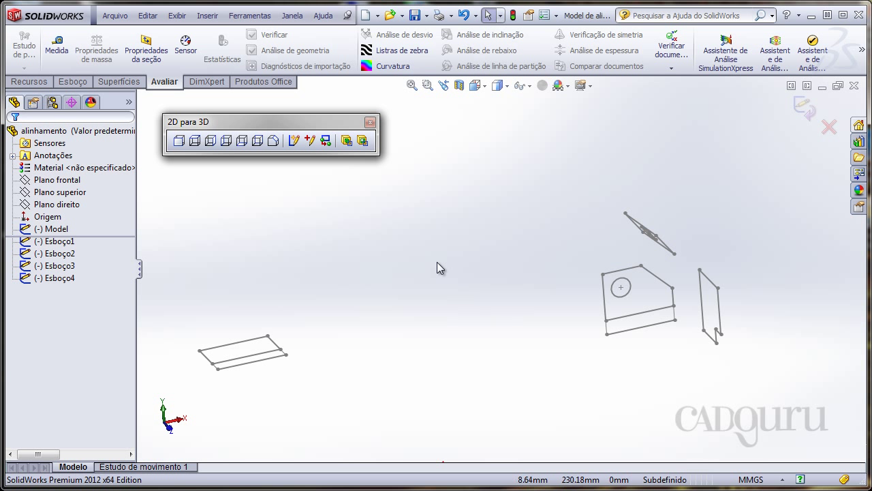
Zoom and orbit to see the hole sketch and notched sketch close up.
scroll(456, 259, "up", 2)
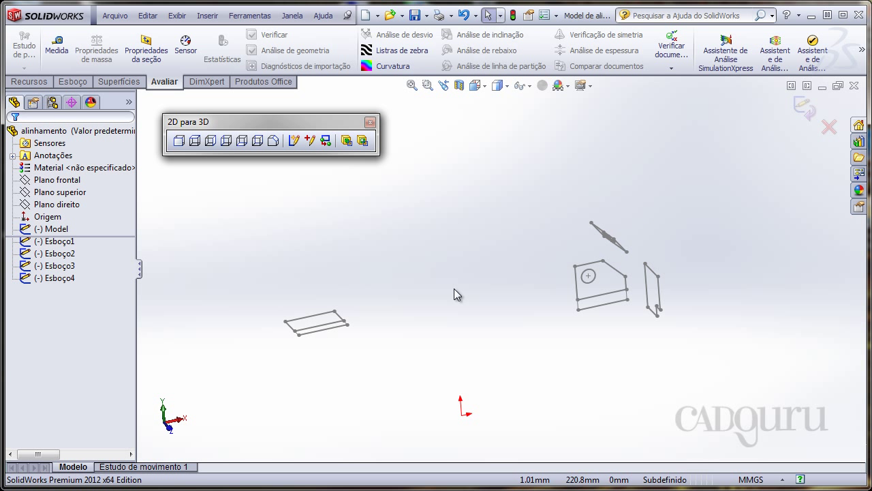
scroll(454, 288, "down", 2)
scroll(462, 293, "down", 1)
scroll(462, 293, "down", 1)
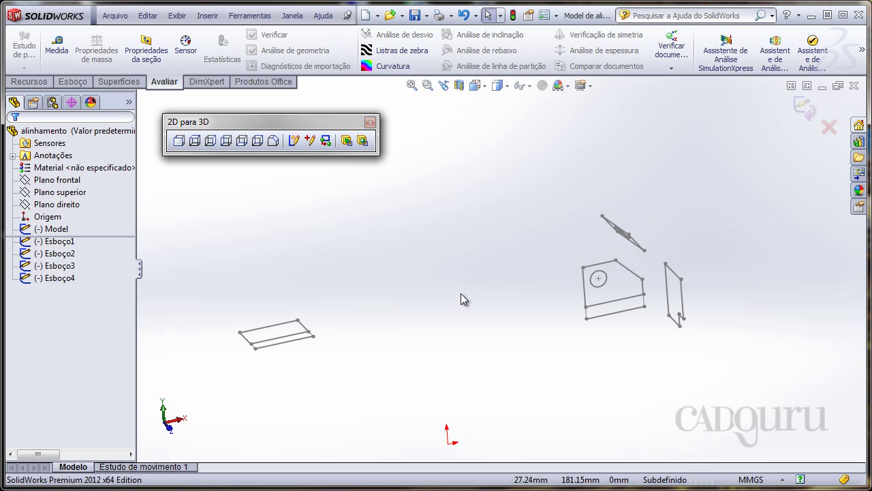
scroll(461, 293, "up", 2)
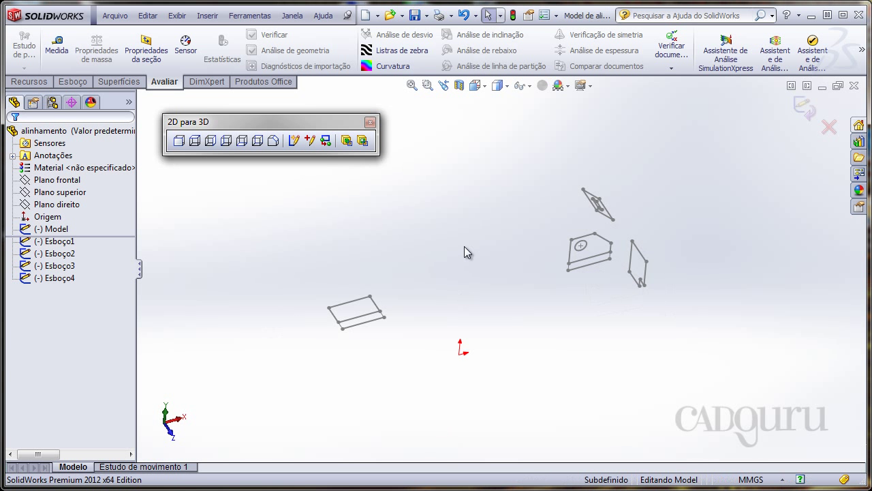
scroll(478, 273, "down", 2)
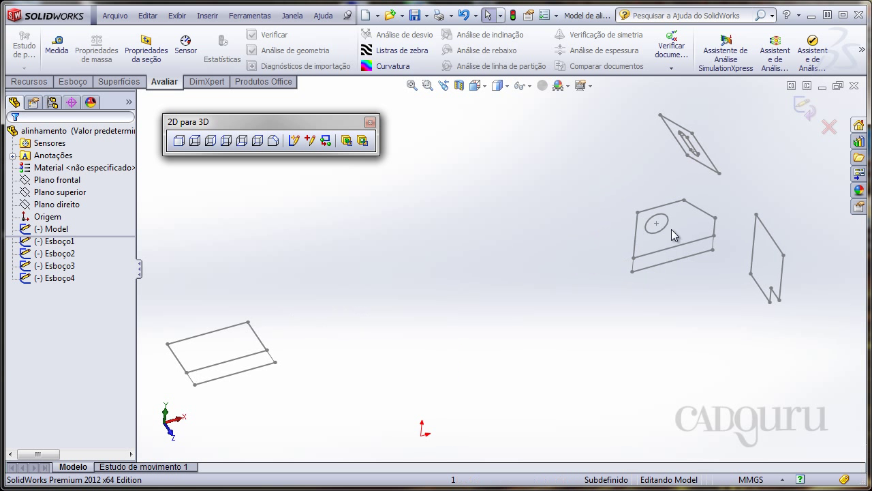
scroll(539, 311, "down", 2)
mouse_move(540, 315)
middle_mouse_down()
mouse_move(518, 284)
mouse_move(533, 282)
mouse_move(506, 282)
mouse_move(563, 288)
mouse_move(561, 306)
mouse_move(491, 272)
middle_mouse_up()
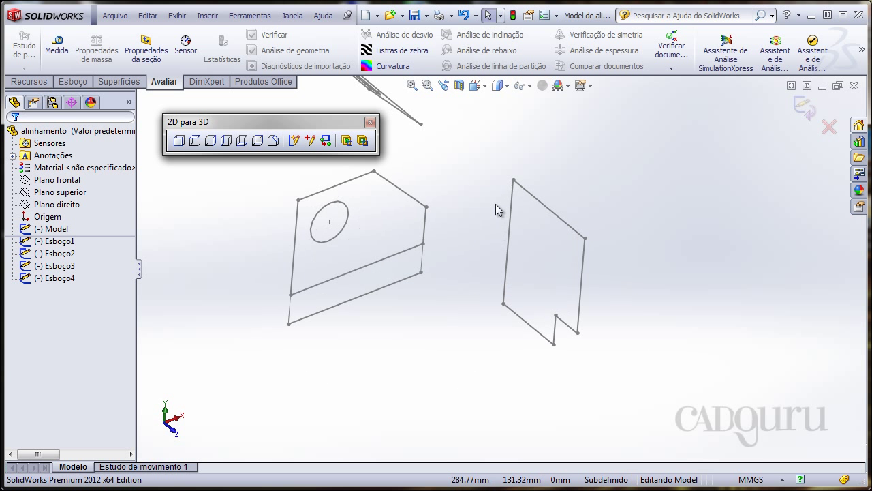
Align the notched sketch Esboço3 to a matching edge of the hole sketch Esboço1.
left_click(580, 321)
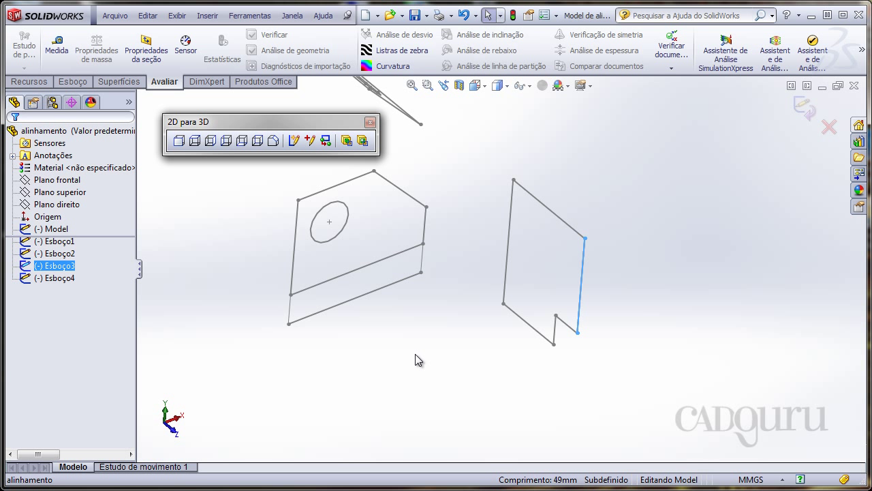
left_click(426, 226, "ctrl")
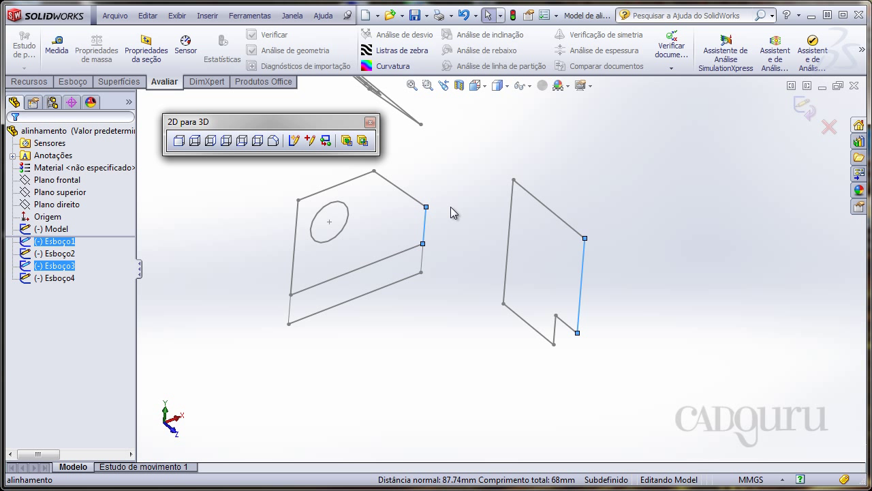
left_click(327, 142)
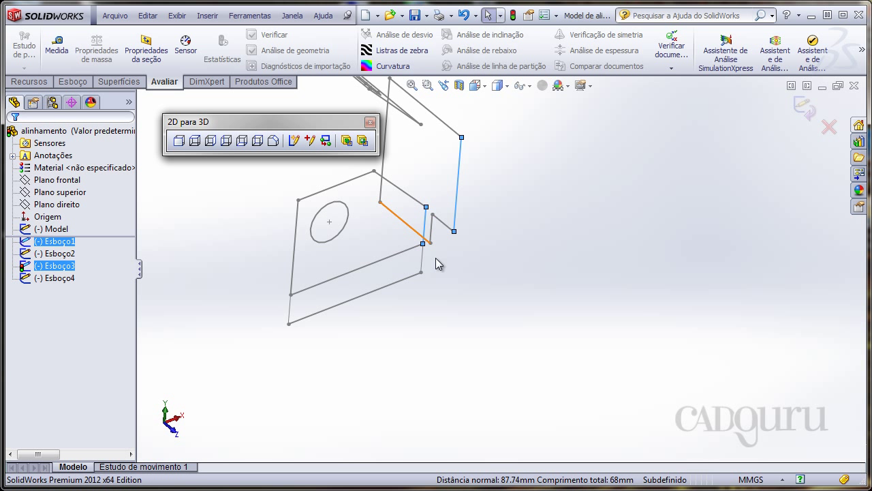
mouse_move(436, 258)
middle_mouse_down()
mouse_move(486, 238)
mouse_move(464, 243)
mouse_move(479, 213)
middle_mouse_up()
left_click(410, 240)
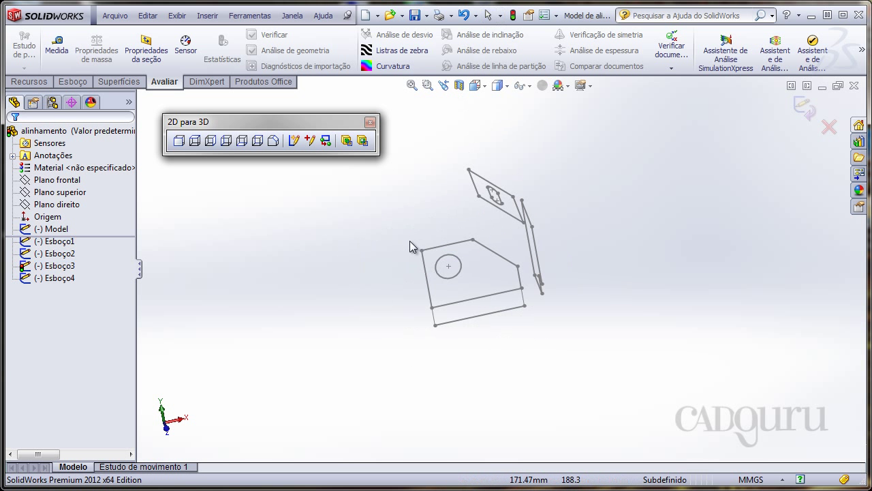
Move the rectangular sketch Esboço2 so its corner meets the matching corner of Esboço1.
mouse_move(409, 241)
middle_mouse_down()
mouse_move(504, 266)
mouse_move(432, 296)
mouse_move(497, 273)
mouse_move(452, 292)
mouse_move(278, 263)
middle_mouse_up()
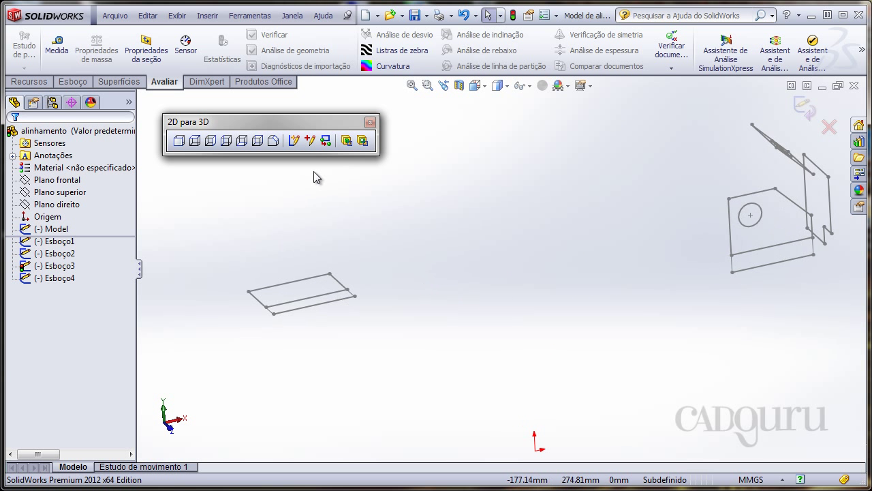
middle_click_drag(335, 343, 417, 307, "ctrl")
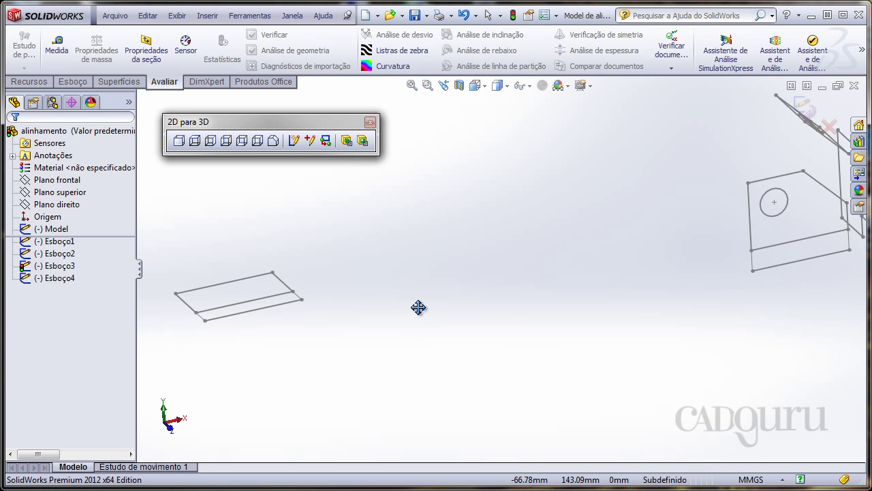
left_click(305, 300)
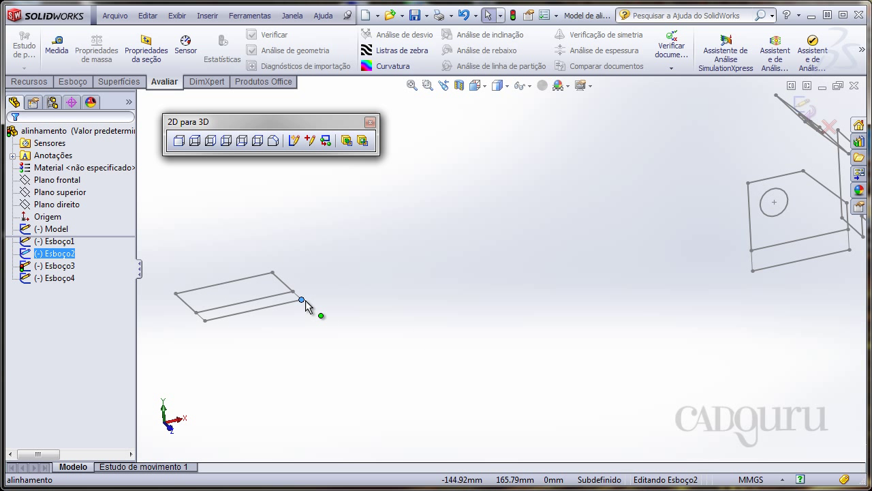
left_click(849, 250, "ctrl")
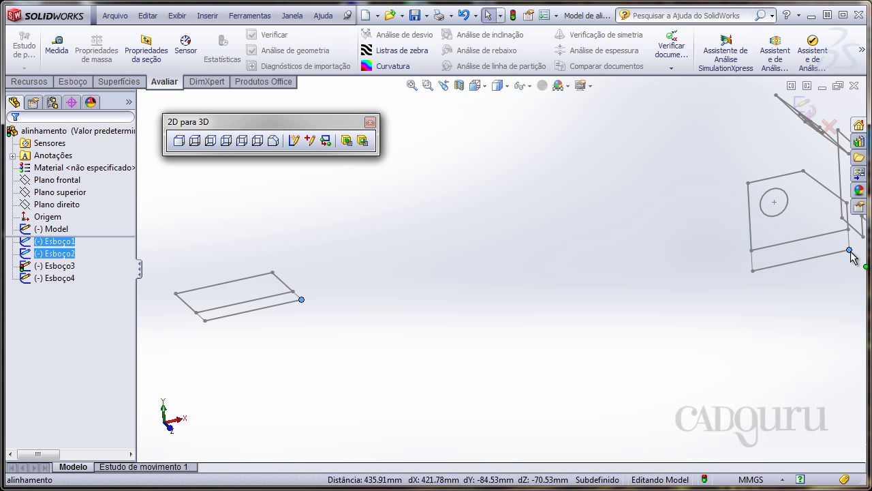
left_click(329, 149)
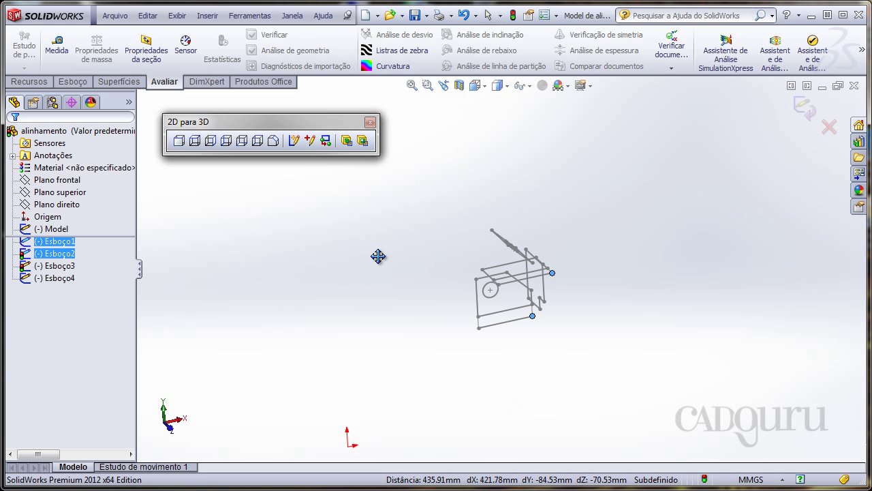
middle_click_drag(455, 159, 580, 378)
scroll(454, 273, "down", 3)
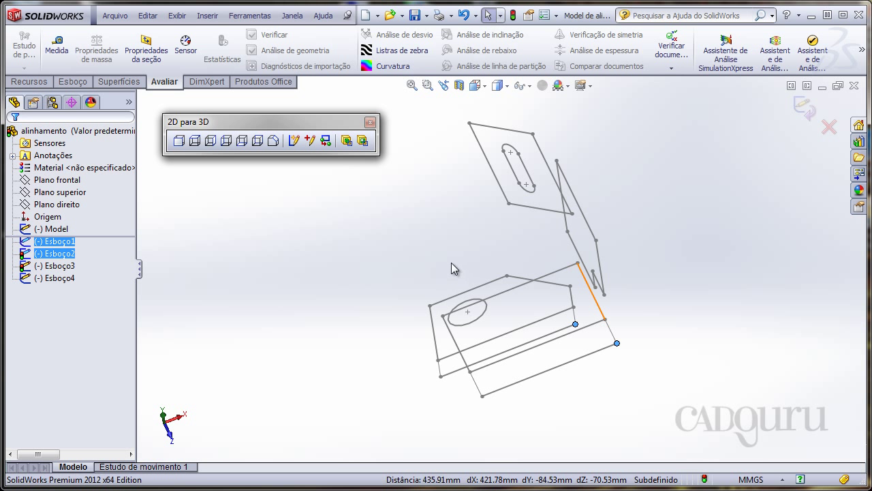
left_click(428, 252)
middle_click_drag(428, 253, 504, 244)
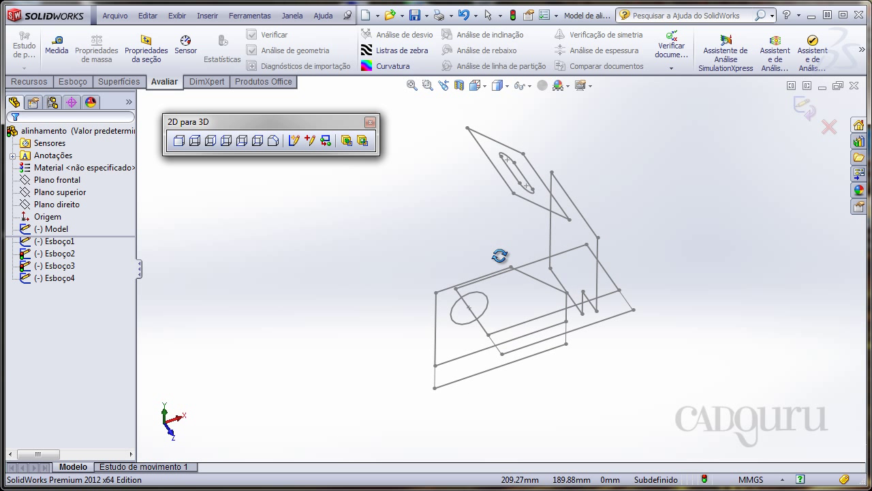
Rotate Esboço2 so its long edge lines up with the matching edge of Esboço1.
left_click(597, 317)
left_click(453, 285, "ctrl")
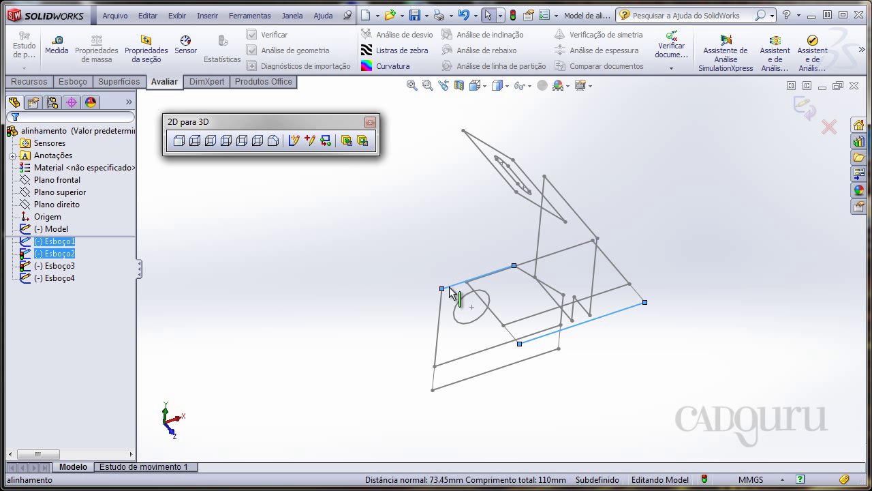
left_click(326, 140)
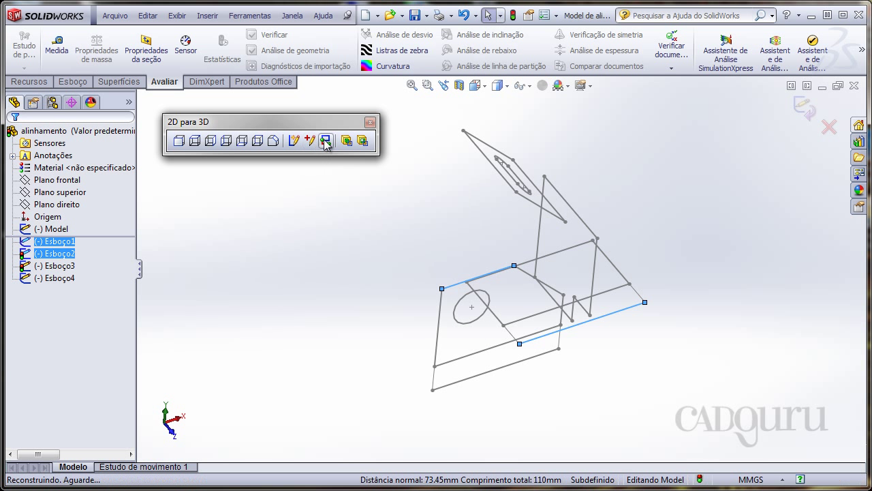
left_click(349, 242)
mouse_move(414, 281)
middle_mouse_down()
mouse_move(400, 214)
mouse_move(364, 261)
mouse_move(552, 312)
mouse_move(496, 321)
mouse_move(508, 302)
mouse_move(516, 316)
mouse_move(497, 297)
middle_mouse_up()
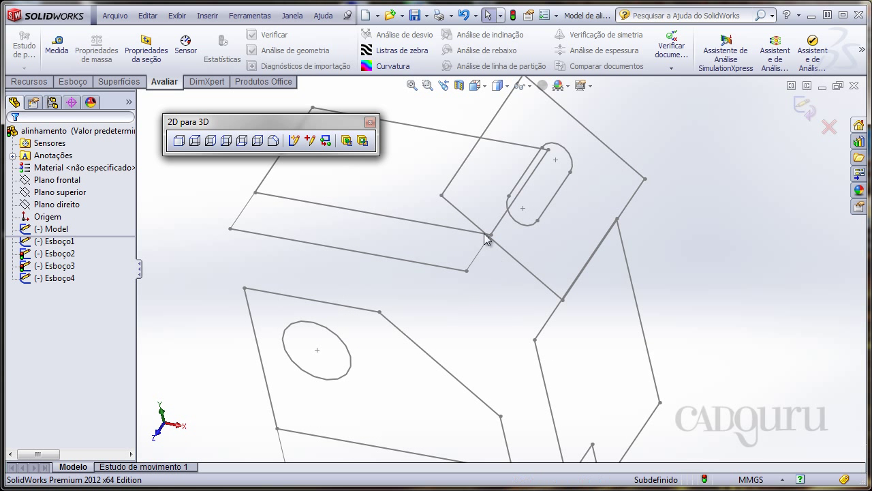
Move the slotted sketch Esboço4 so its corner meets the matching corner of Esboço1.
left_click(441, 196)
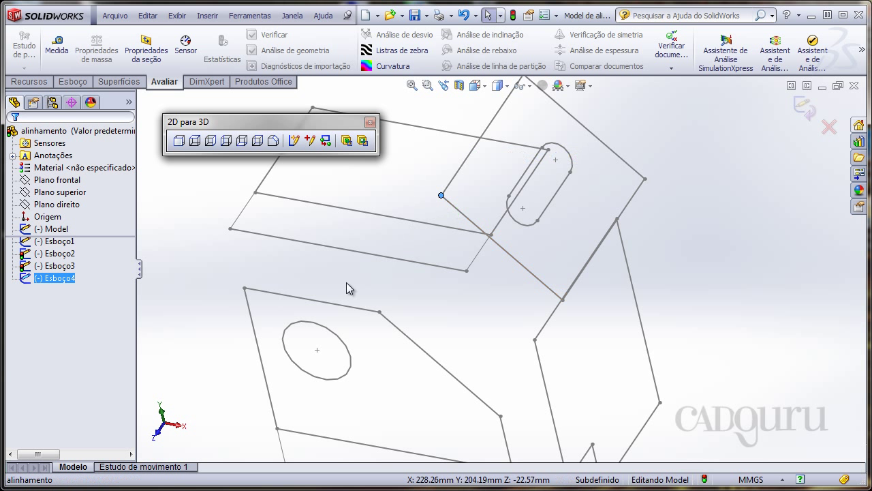
left_click(379, 312, "ctrl")
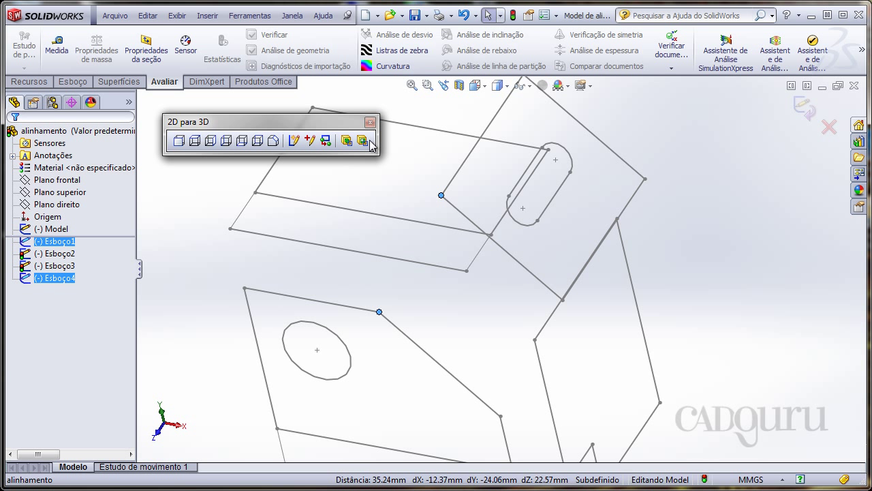
left_click(325, 141)
left_click(447, 332)
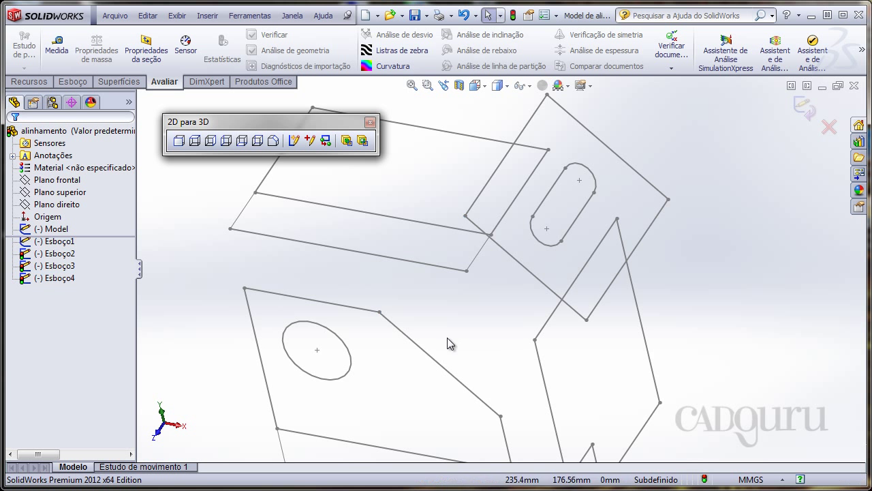
mouse_move(447, 338)
middle_mouse_down()
mouse_move(408, 387)
mouse_move(444, 347)
mouse_move(479, 263)
middle_mouse_up()
Align Esboço4's edge with Esboço1's slanted edge, fit the view, and switch to isometric.
left_click(485, 258)
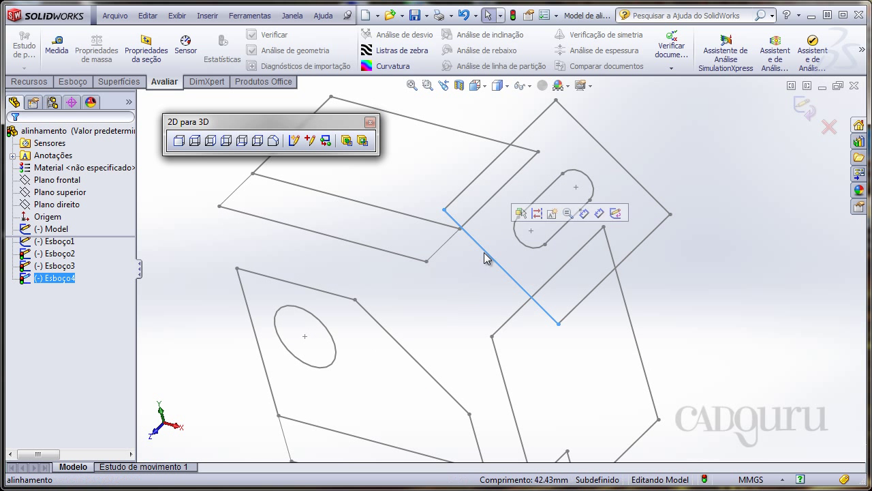
left_click(390, 339, "ctrl")
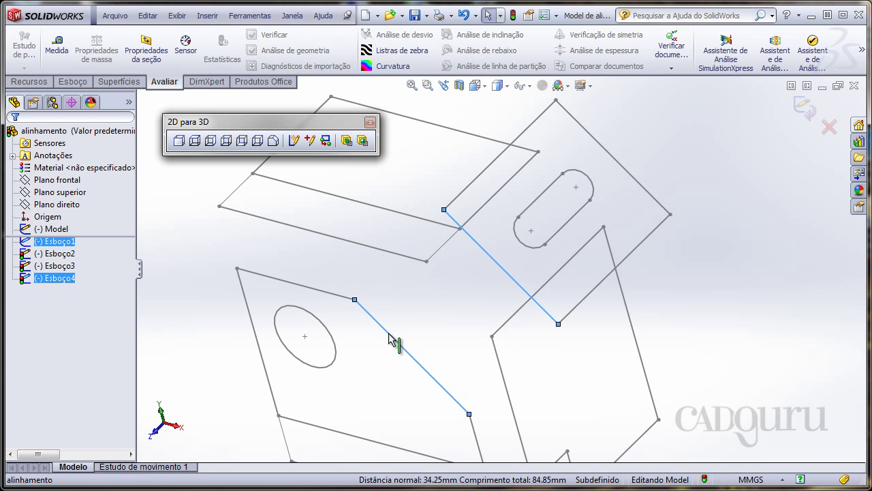
left_click(326, 140)
key("f")
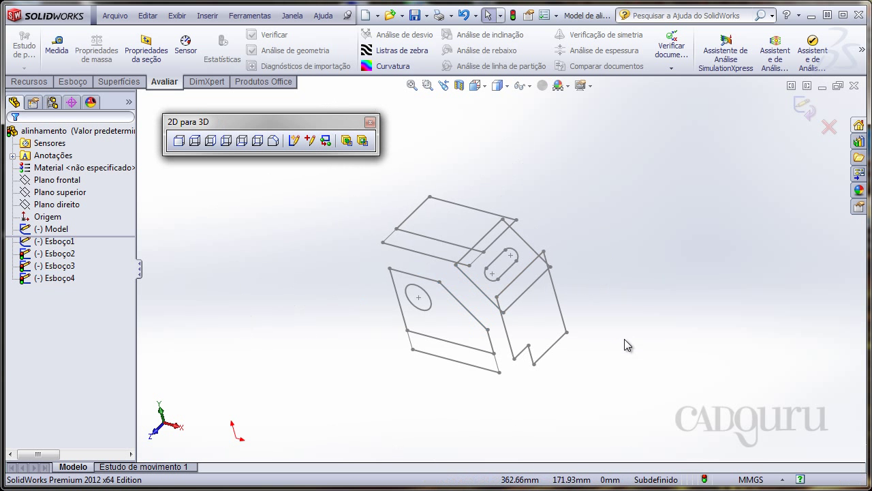
mouse_move(624, 339)
middle_mouse_down()
mouse_move(632, 284)
mouse_move(685, 284)
mouse_move(671, 329)
mouse_move(647, 294)
mouse_move(605, 307)
mouse_move(606, 335)
mouse_move(615, 338)
middle_mouse_up()
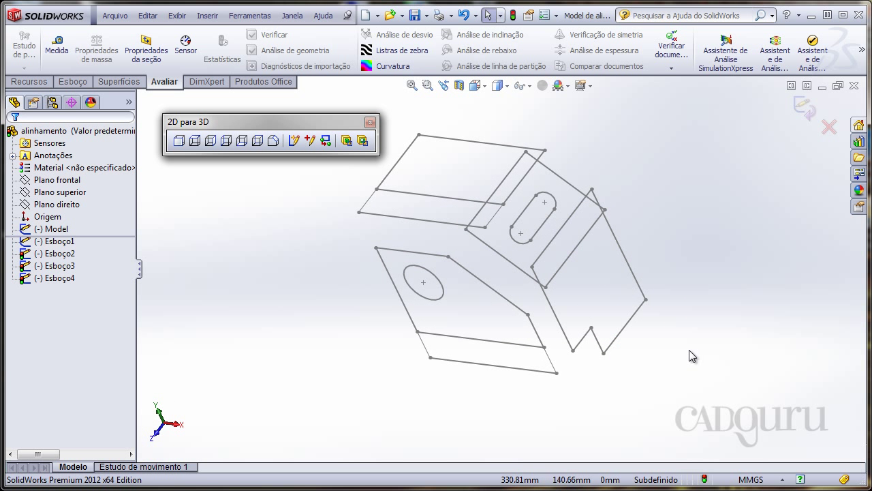
key("ctrl+7")
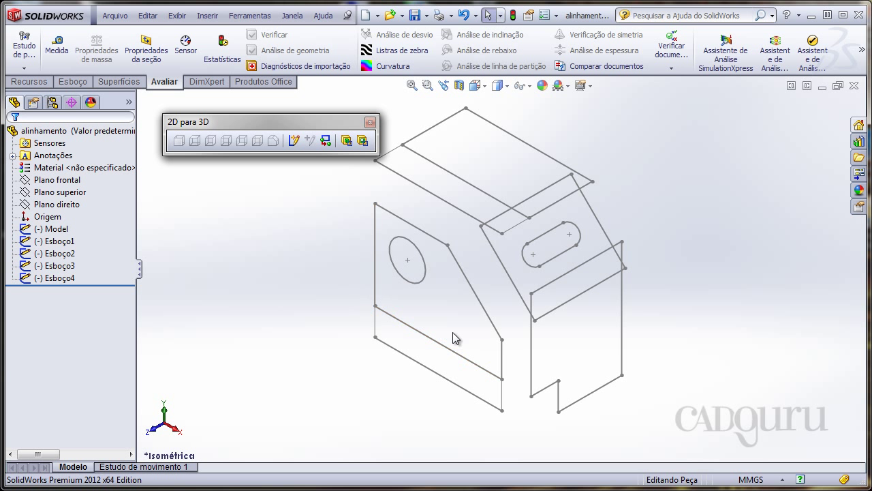
Select the hole sketch's outline edges and round hole as the extrusion profile.
middle_click_drag(453, 332, 447, 209)
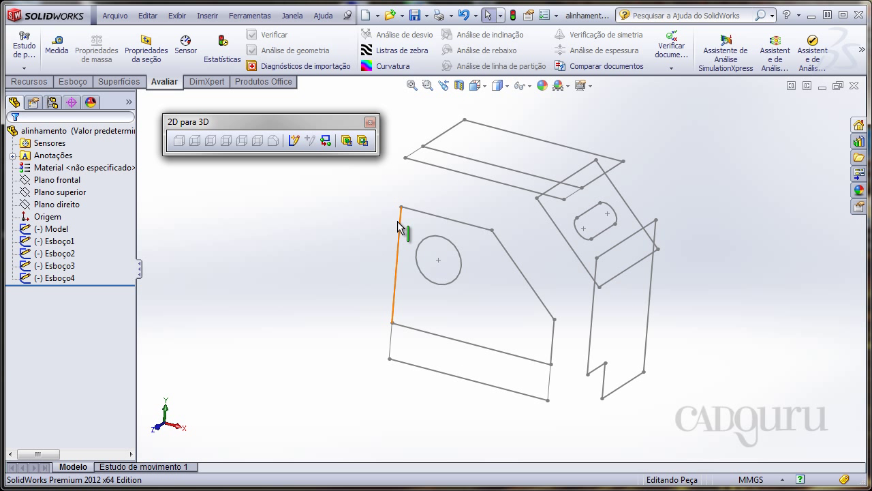
mouse_move(368, 225)
middle_mouse_down()
mouse_move(356, 244)
mouse_move(395, 233)
middle_mouse_up()
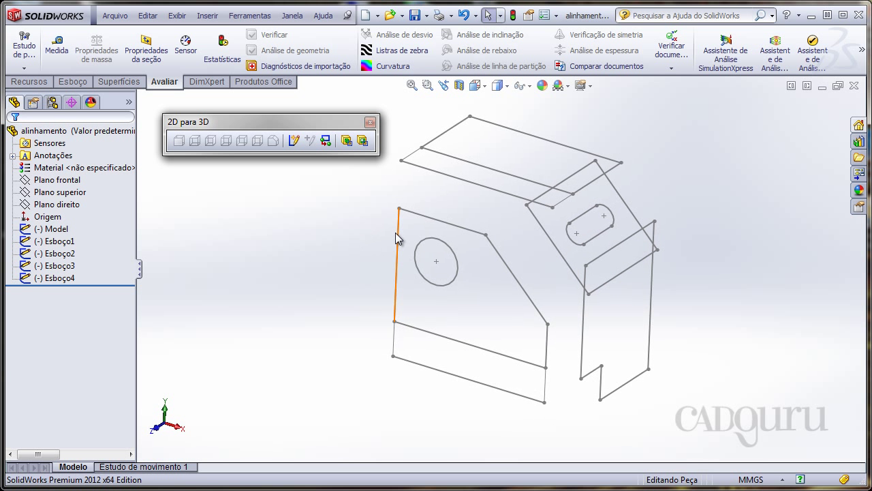
left_click(396, 235)
left_click(426, 331, "ctrl")
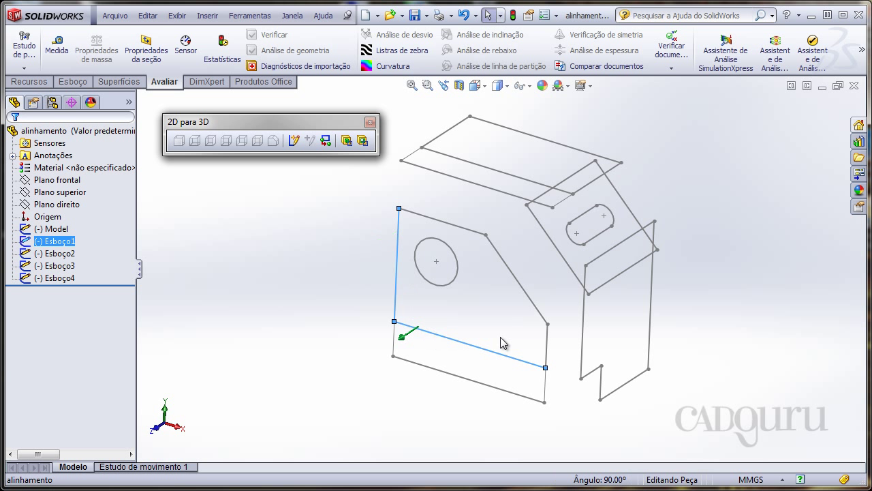
left_click(549, 341, "ctrl")
left_click(522, 294, "ctrl")
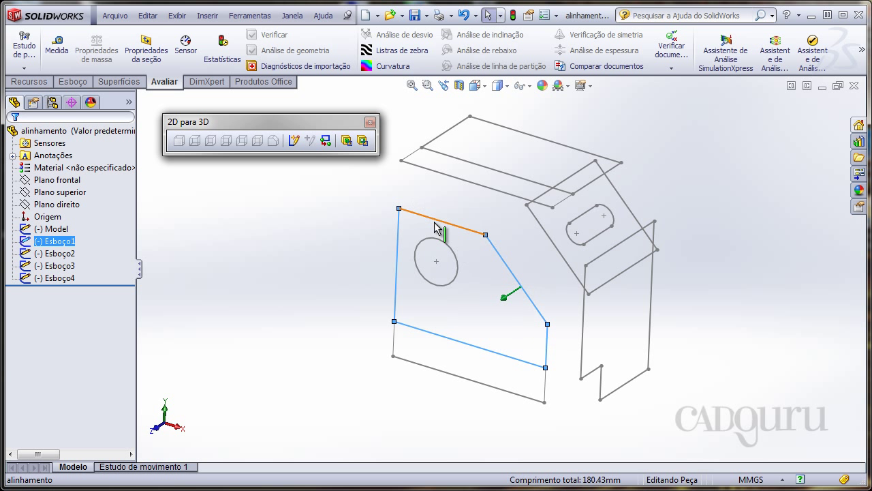
left_click(436, 227, "ctrl")
left_click(451, 256, "ctrl")
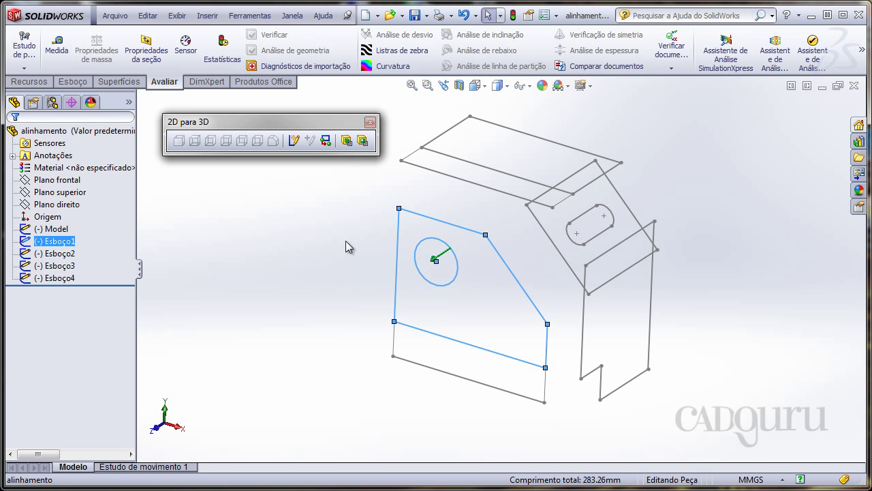
middle_click_drag(345, 240, 338, 252)
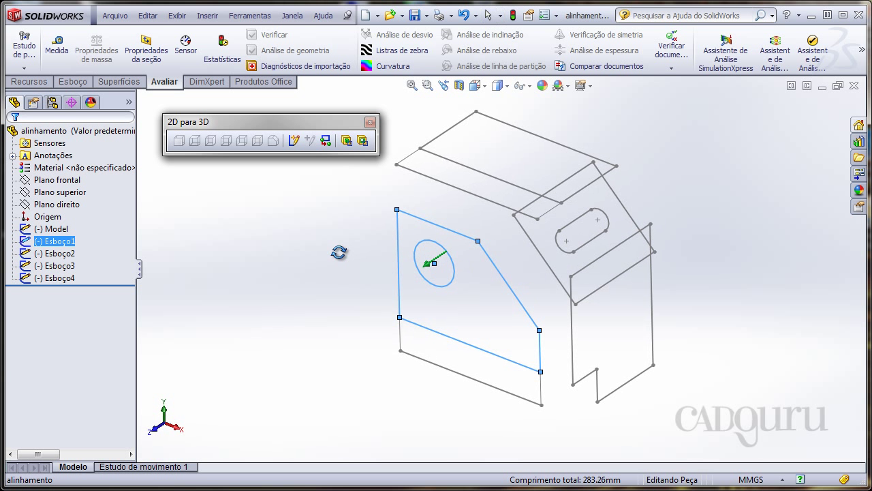
Extrude the profile Até o vértice, ending at Ponto2@Esboço3 of the side sketch.
left_click(347, 142)
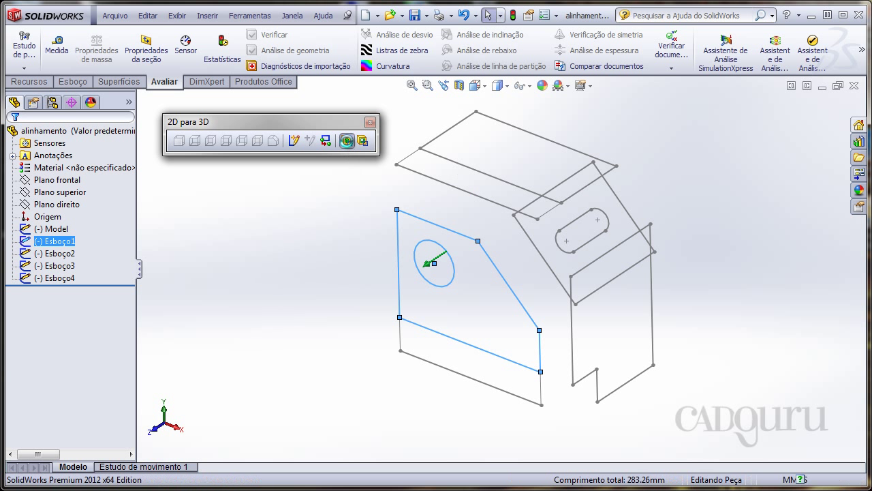
middle_click_drag(357, 218, 334, 225)
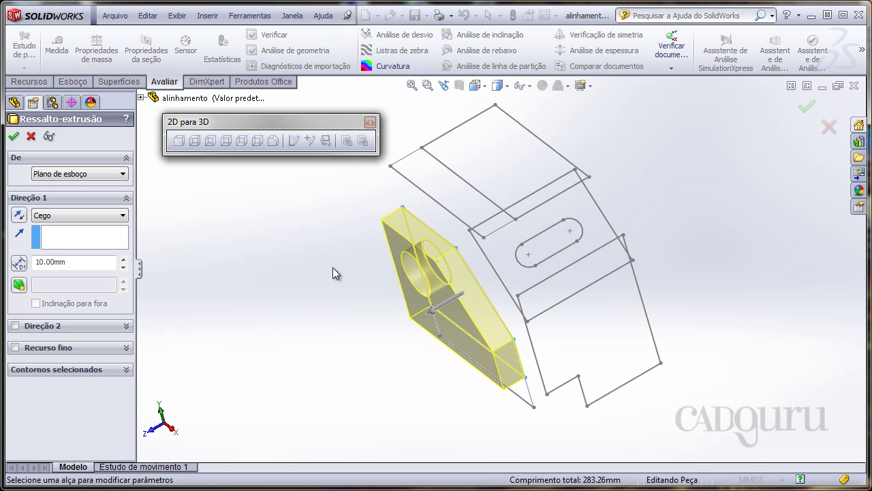
scroll(334, 267, "down", 5)
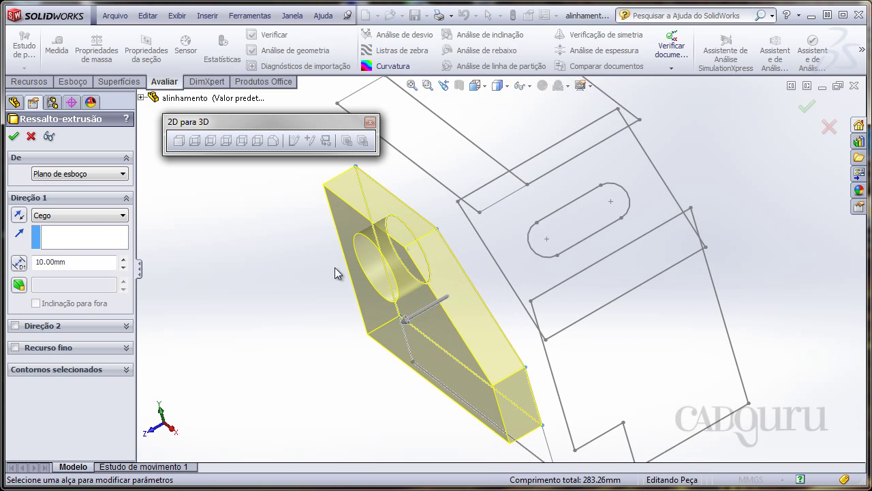
left_click(101, 219)
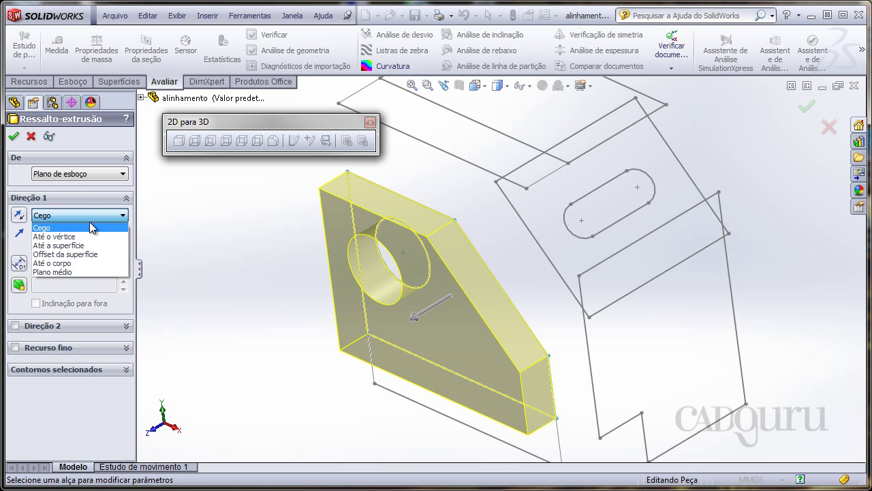
left_click(55, 236)
scroll(497, 273, "up", 3)
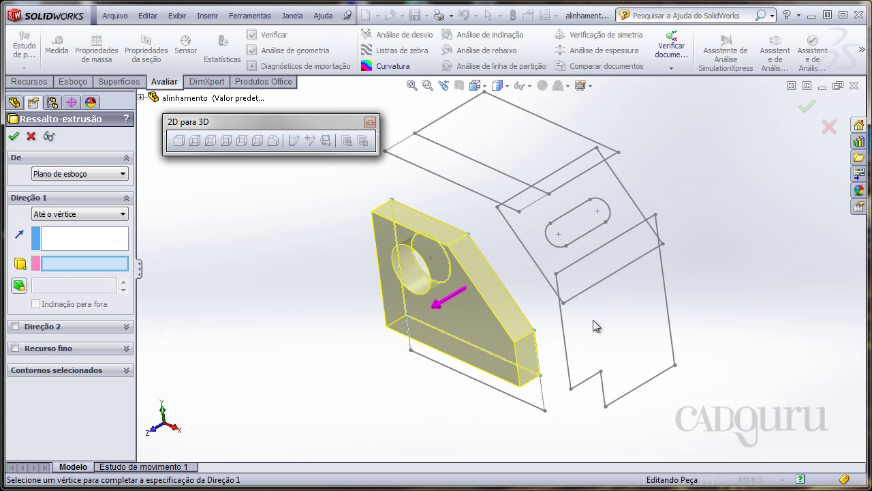
left_click(675, 365)
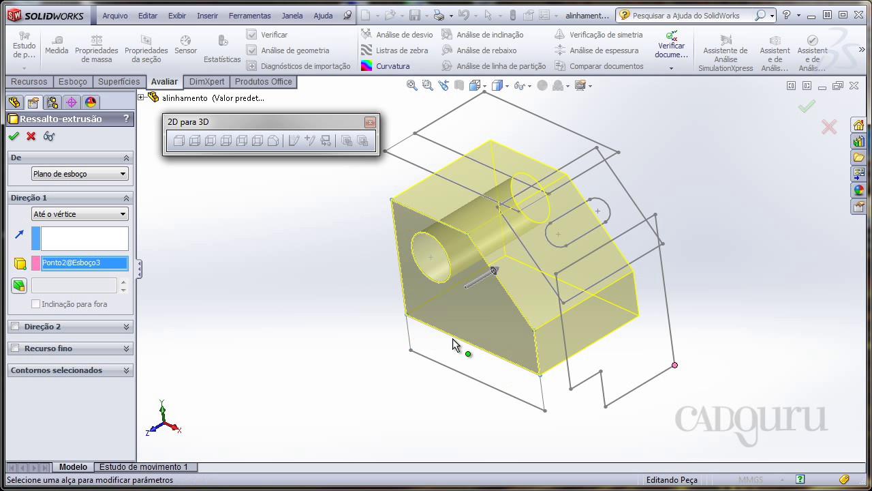
left_click(14, 137)
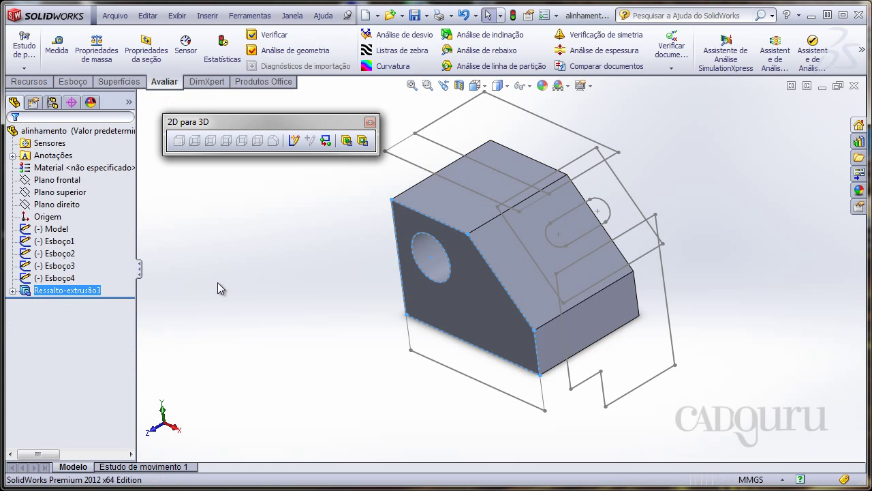
Select three edges of the rectangular sketch Esboço2.
scroll(518, 323, "down", 2)
scroll(478, 342, "down", 2)
scroll(491, 319, "down", 2)
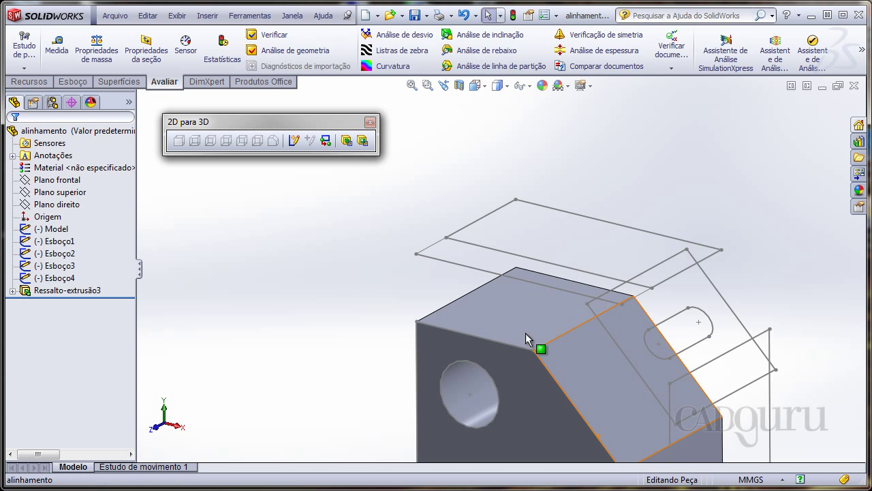
middle_click_drag(331, 244, 380, 269)
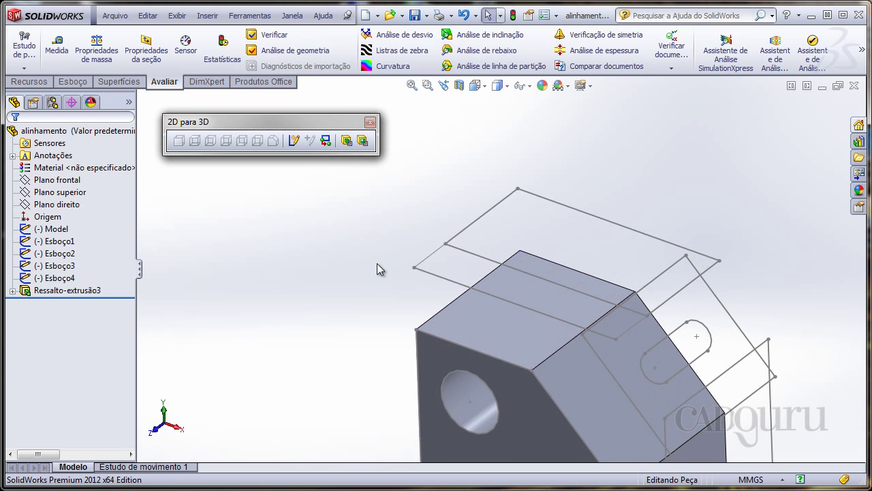
left_click(462, 251)
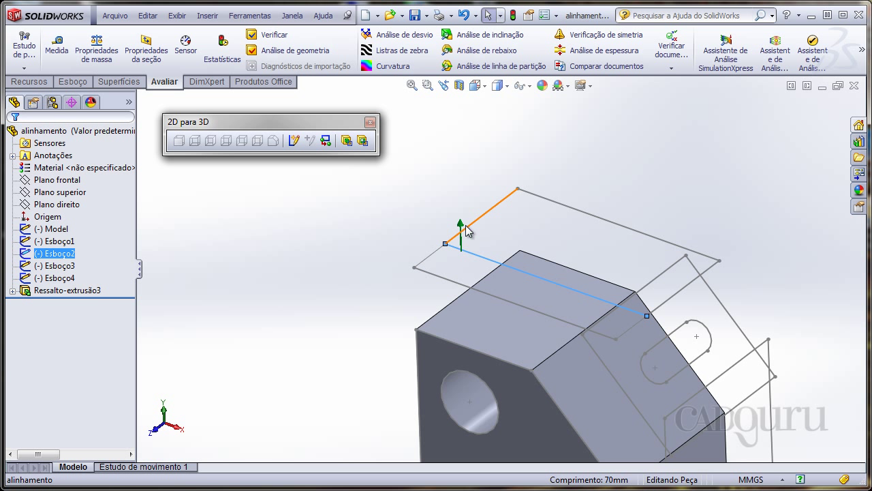
left_click(691, 283, "ctrl")
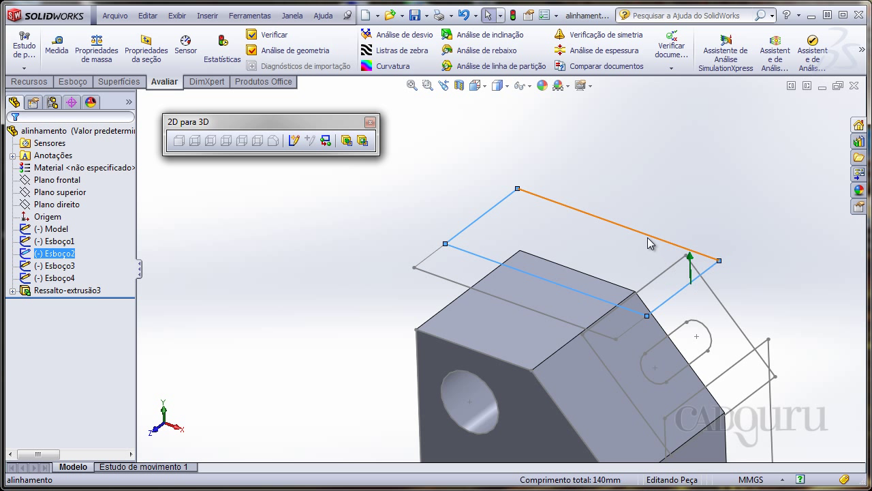
left_click(651, 244, "ctrl")
scroll(477, 212, "up", 3)
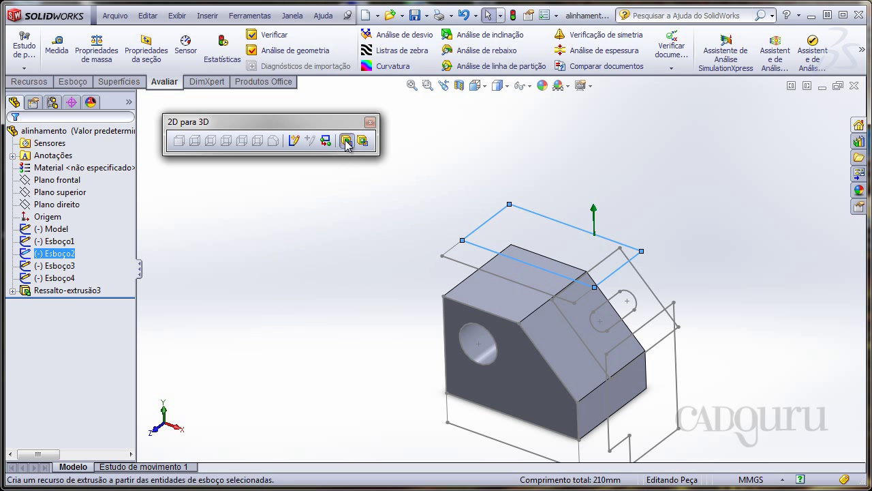
Make them a boss starting from the block's bottom face, reversed, 15 mm deep.
left_click(346, 141)
middle_click_drag(382, 306, 364, 274, "ctrl")
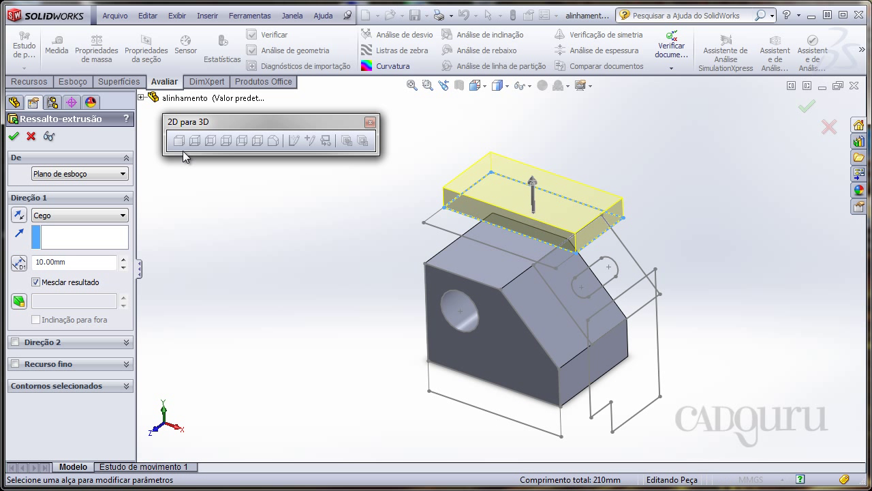
left_click(114, 176)
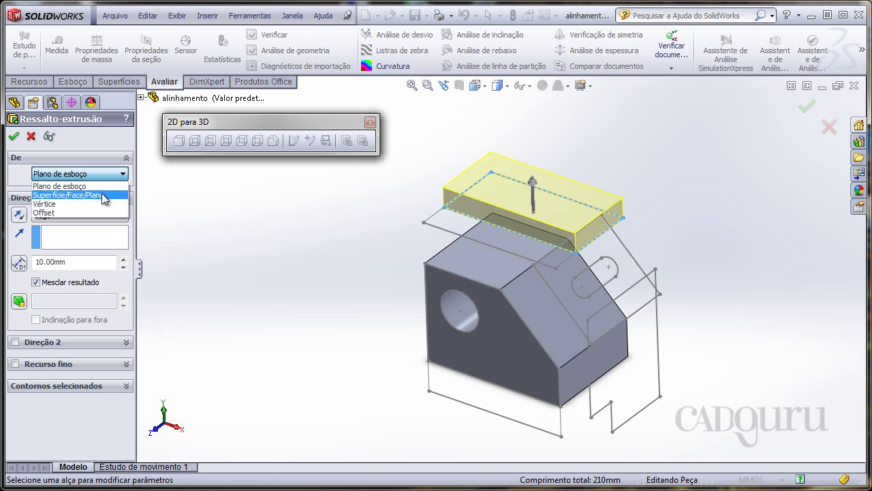
left_click(104, 195)
middle_click_drag(346, 277, 364, 259)
left_click(508, 365)
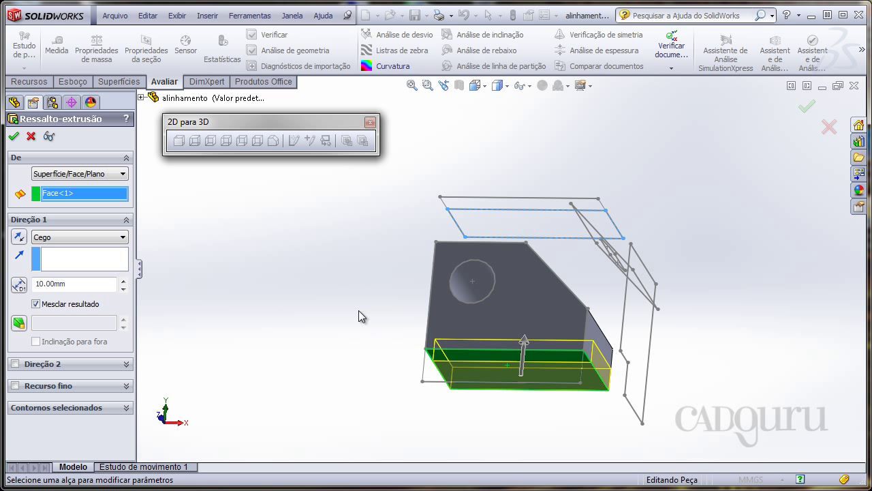
middle_click_drag(362, 317, 331, 413)
left_click(20, 237)
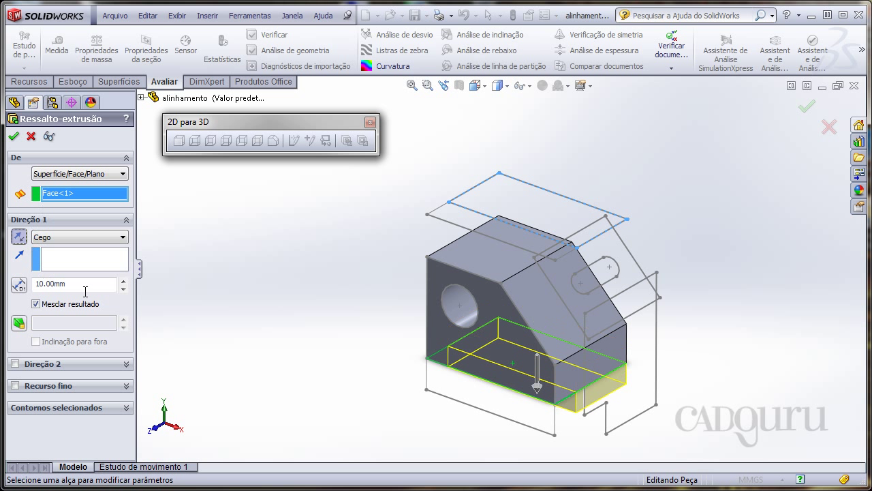
double_click(96, 284)
type("15")
key("Return")
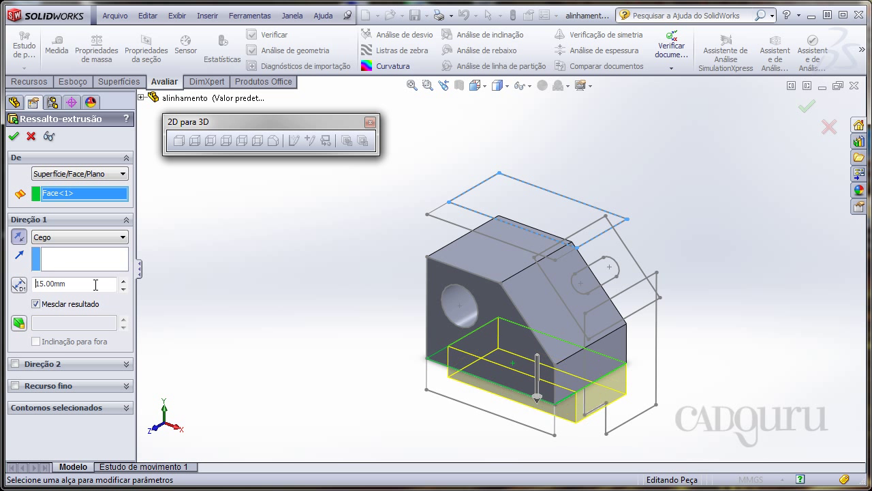
Accept the 15 mm downward boss and orbit the model to a new angle.
left_click(13, 135)
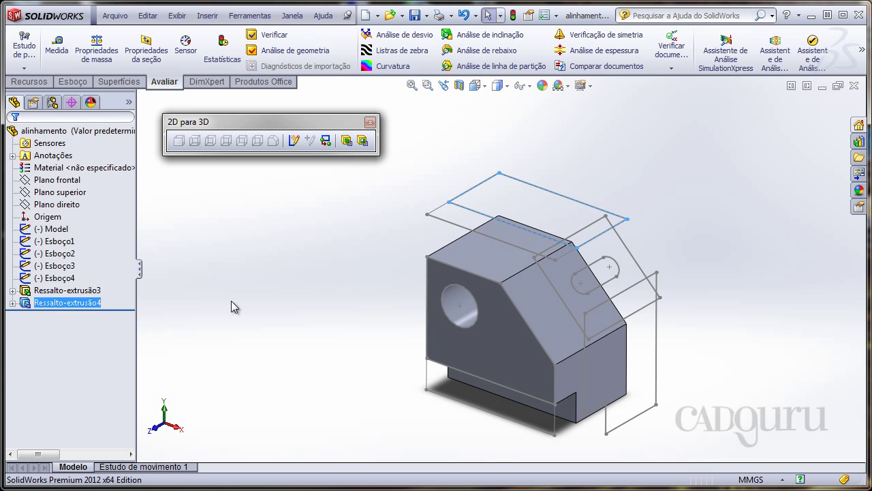
mouse_move(628, 439)
middle_mouse_down()
mouse_move(575, 383)
mouse_move(601, 370)
middle_mouse_up()
scroll(617, 166, "down", 5)
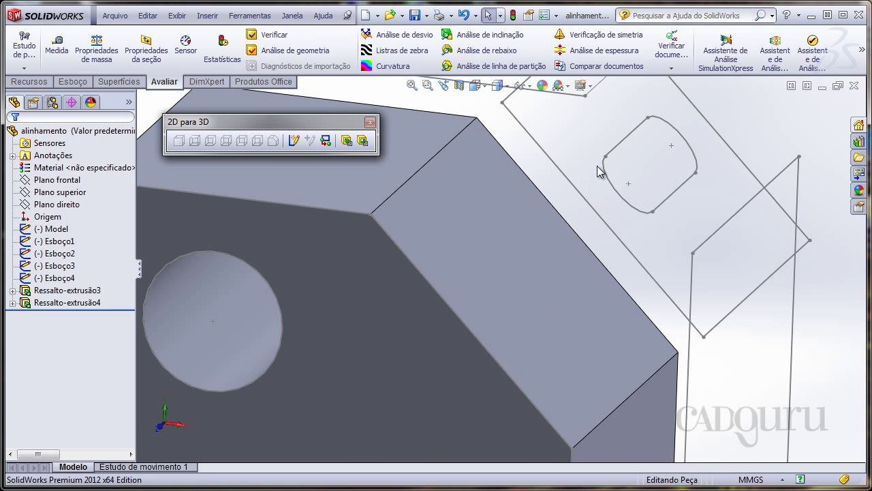
scroll(586, 205, "up", 3)
Convert the slot sketch Esboço4 into a cut, previewed as 15 mm blind.
right_click(565, 212)
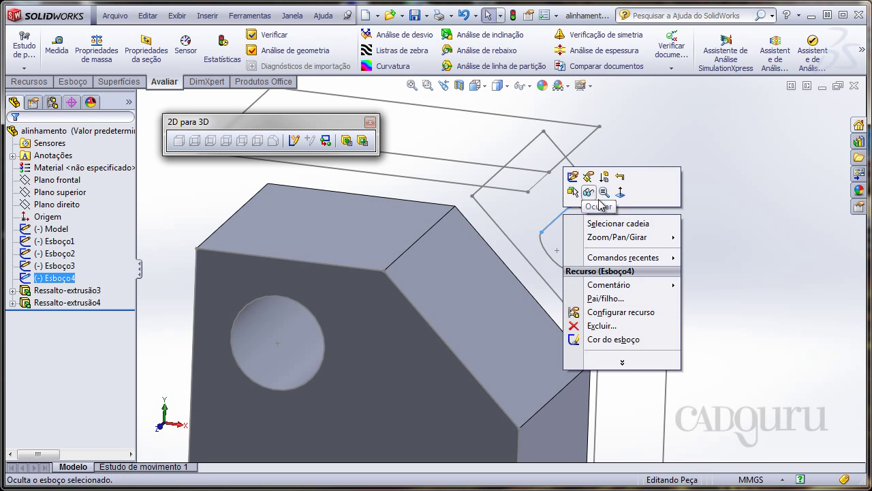
key("Escape")
mouse_move(559, 263)
middle_mouse_down("ctrl")
mouse_move(522, 311)
mouse_move(488, 263)
middle_mouse_up("ctrl")
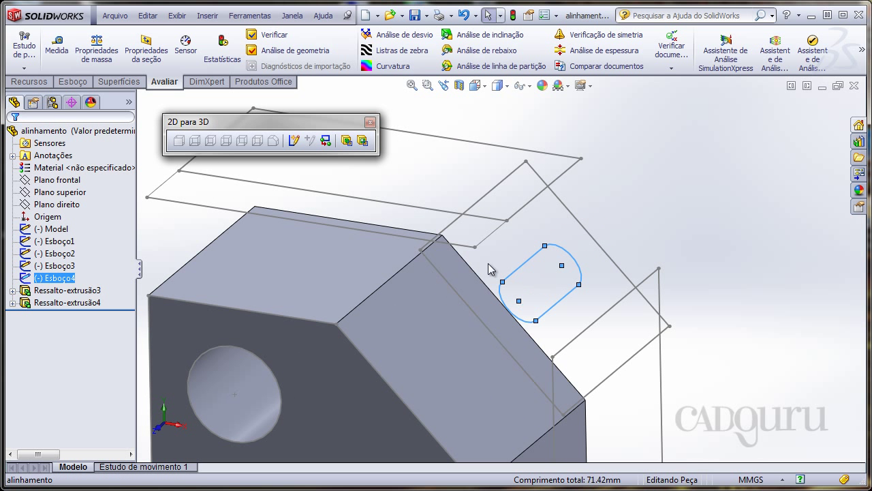
left_click(362, 144)
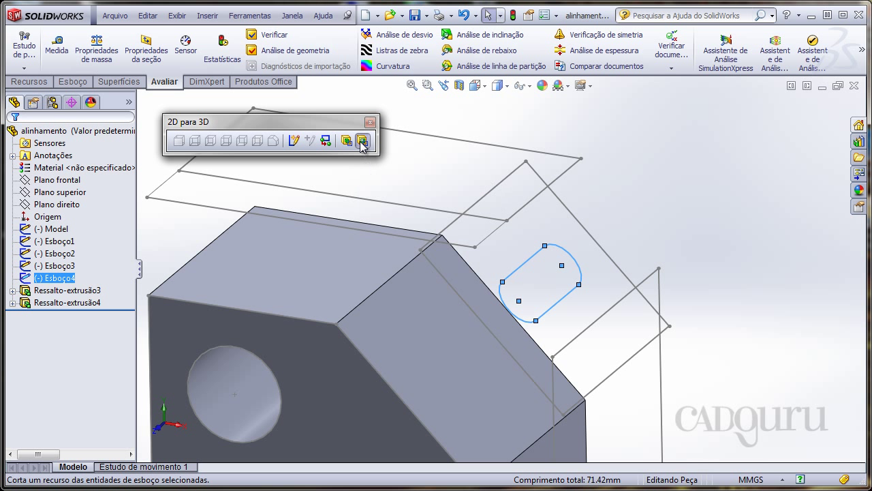
mouse_move(620, 204)
middle_mouse_down()
mouse_move(591, 252)
mouse_move(630, 254)
mouse_move(627, 235)
middle_mouse_up()
Start the cut from the slanted face with a 5 mm depth and accept it.
left_click(122, 174)
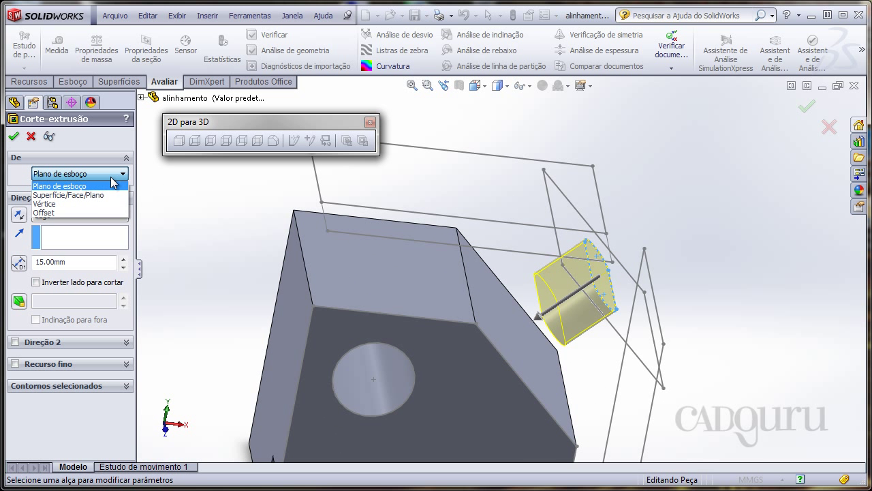
left_click(104, 192)
left_click(331, 258)
middle_click_drag(330, 258, 441, 323)
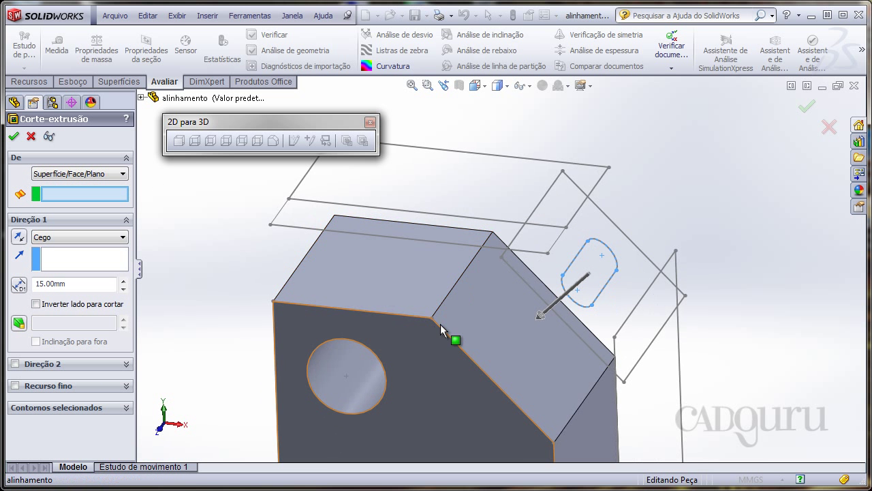
left_click(435, 330)
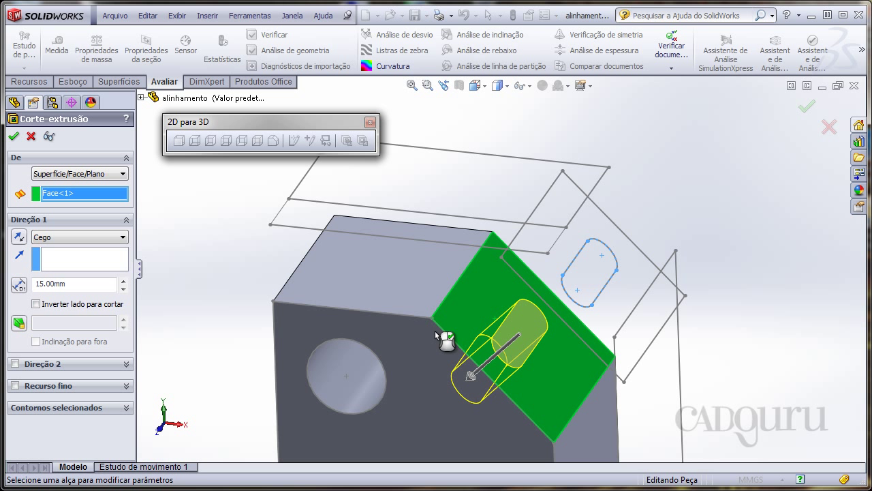
double_click(87, 285)
key("Return")
key("Return")
scroll(429, 296, "up", 5)
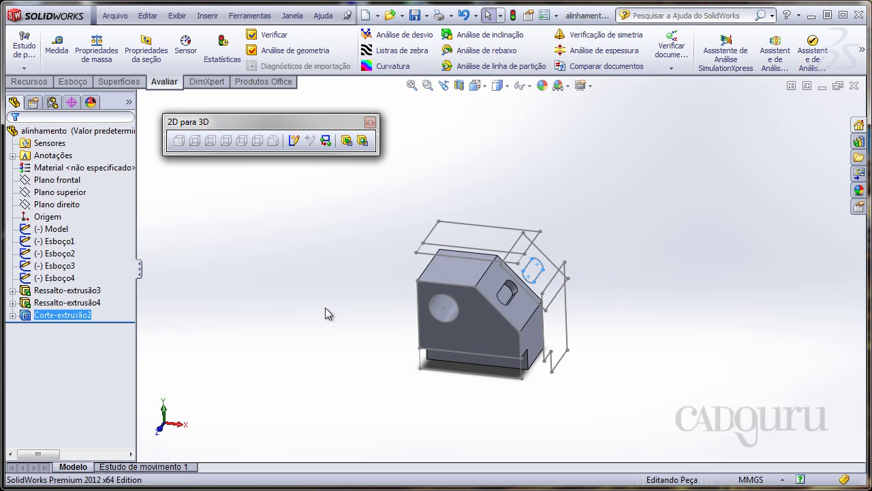
middle_click_drag(326, 308, 225, 314)
Hide the sketches from Model through Esboço4, leaving a clean solid block.
left_click(51, 229)
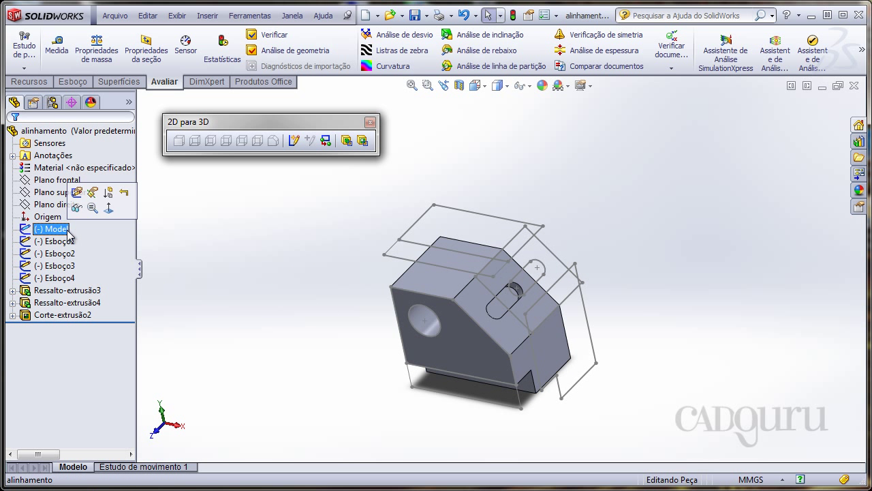
left_click(54, 277, "shift")
left_click(81, 257)
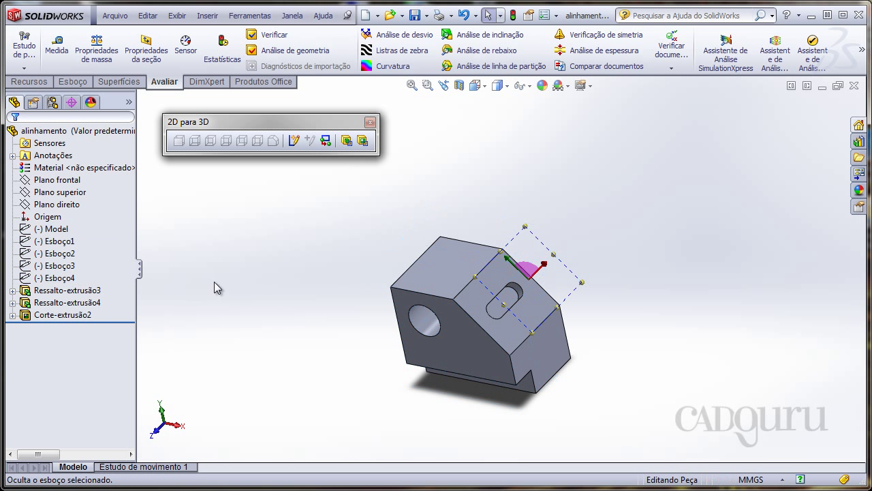
middle_click_drag(214, 287, 368, 307)
scroll(425, 250, "down", 2)
scroll(489, 294, "down", 2)
mouse_move(489, 295)
middle_mouse_down()
mouse_move(516, 279)
mouse_move(609, 266)
mouse_move(438, 264)
mouse_move(493, 272)
mouse_move(516, 250)
mouse_move(503, 296)
middle_mouse_up()
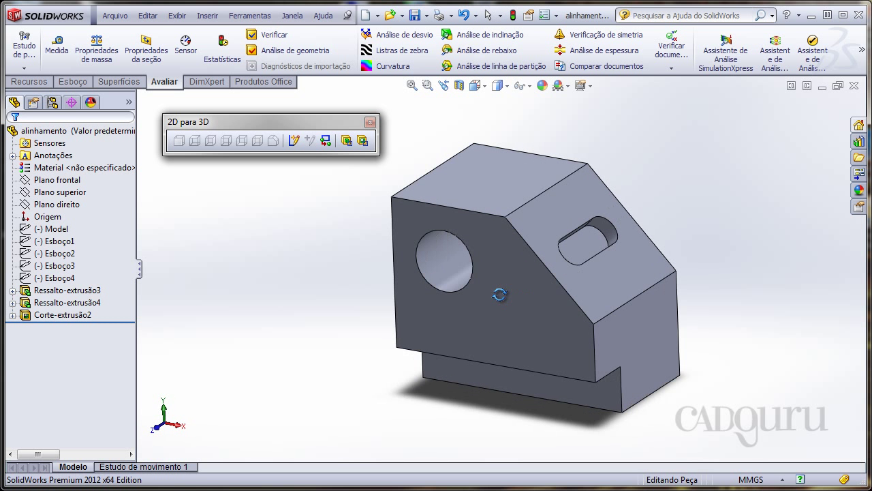
Tile the alinhamento and t2.SLDPRT windows vertically and orbit each to compare shapes.
left_click(807, 86)
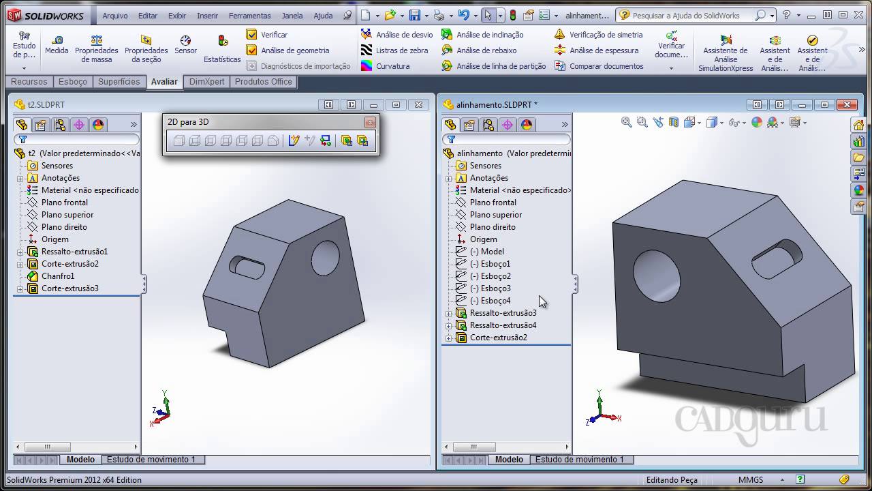
mouse_move(682, 321)
middle_mouse_down()
mouse_move(606, 336)
mouse_move(746, 306)
middle_mouse_up()
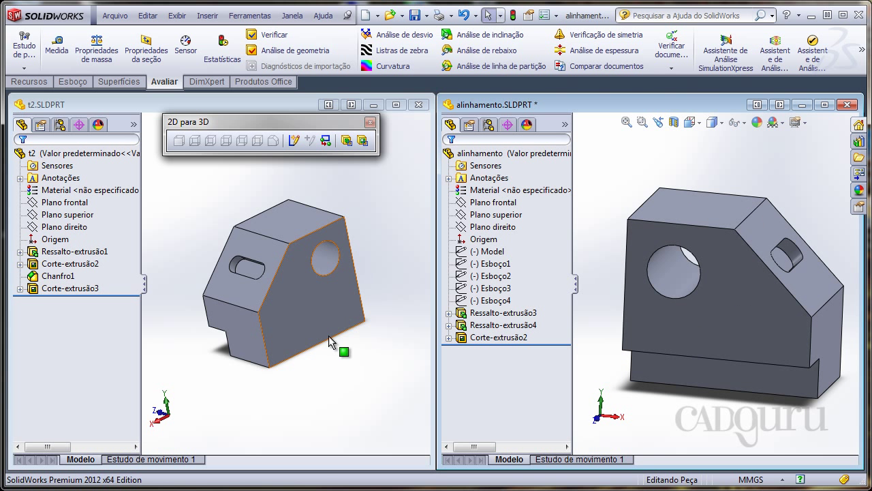
mouse_move(328, 336)
middle_mouse_down()
mouse_move(315, 223)
mouse_move(293, 293)
mouse_move(426, 282)
mouse_move(293, 301)
middle_mouse_up()
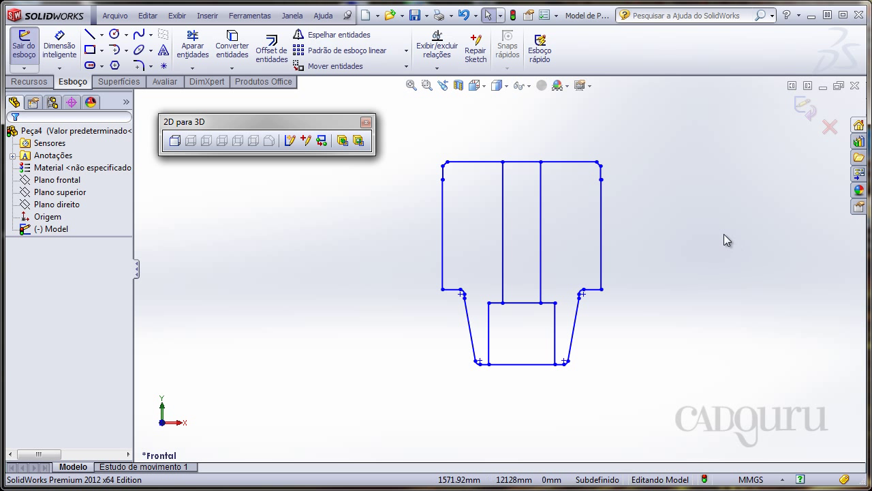
Box-select the Model sketch's profile lines and arcs into Esboço5 and exit the sketch.
mouse_move(663, 274)
middle_mouse_down("ctrl")
mouse_move(654, 294)
mouse_move(673, 284)
middle_mouse_up("ctrl")
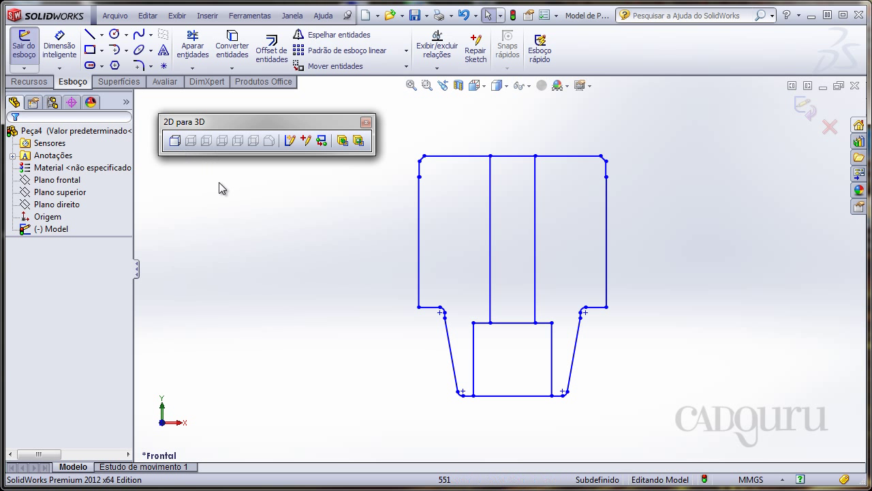
middle_click_drag(347, 269, 329, 285, "shift")
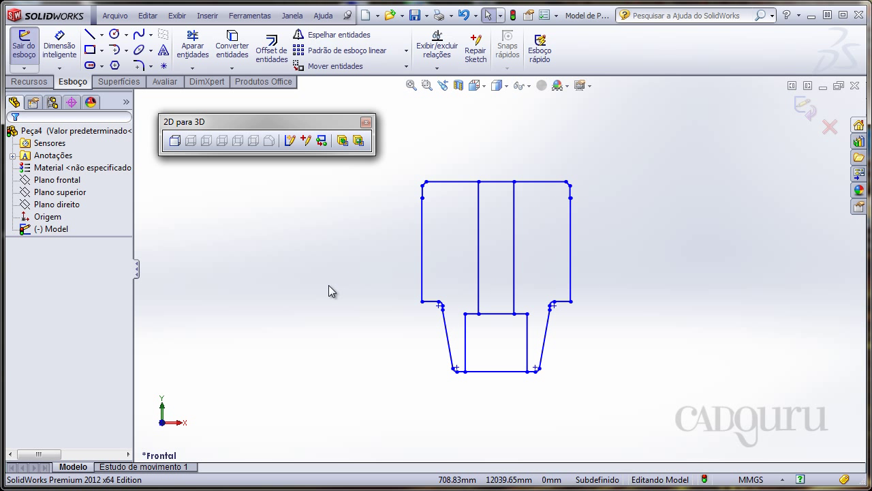
middle_click_drag(644, 368, 610, 347, "shift")
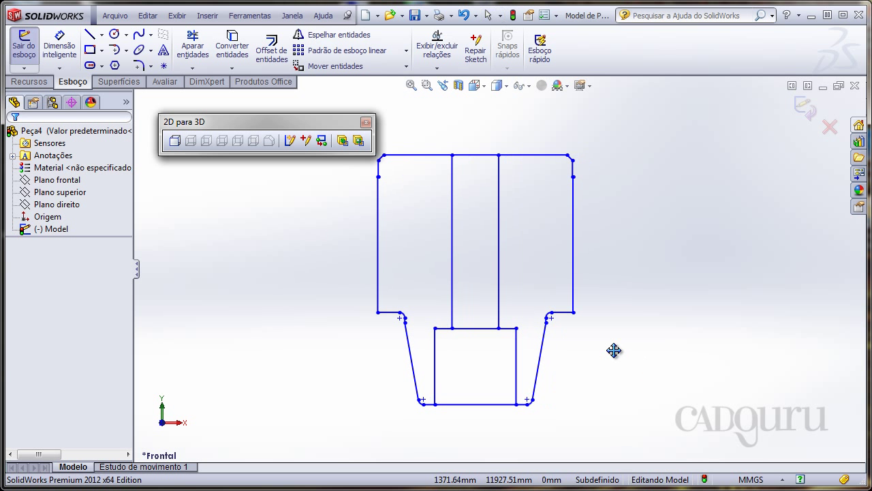
middle_click_drag(477, 249, 517, 244, "ctrl")
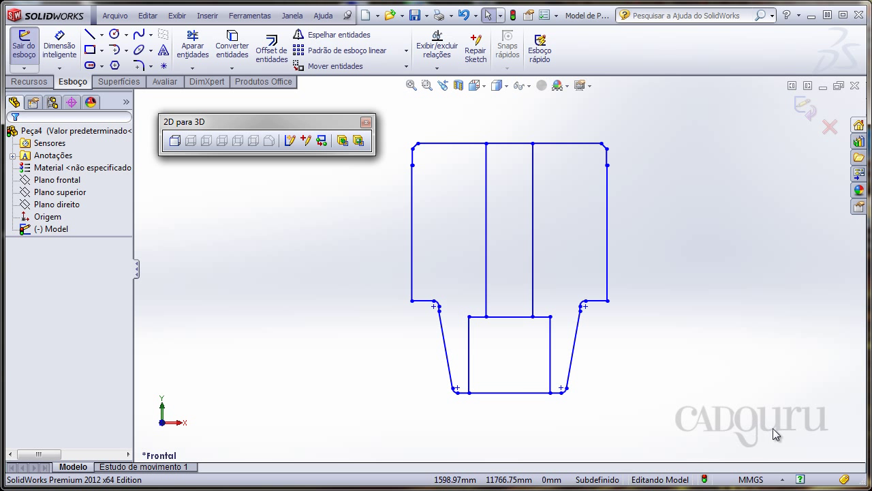
left_click_drag(773, 430, 516, 125)
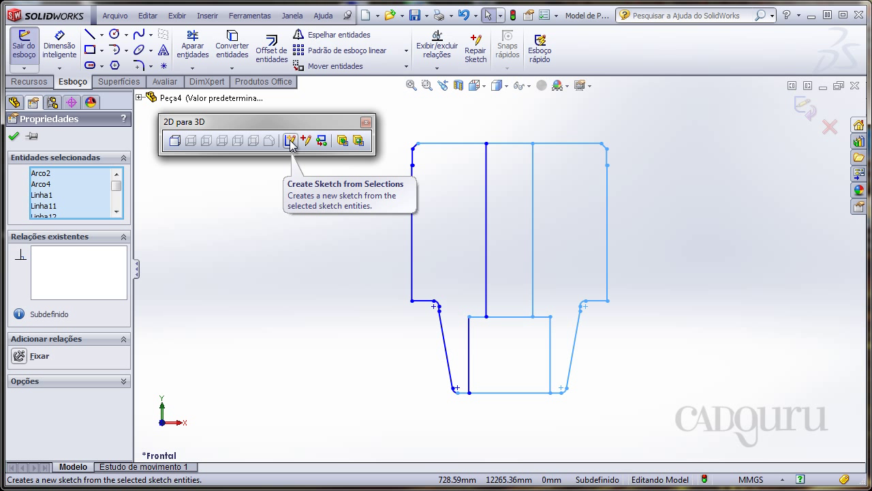
left_click(12, 139)
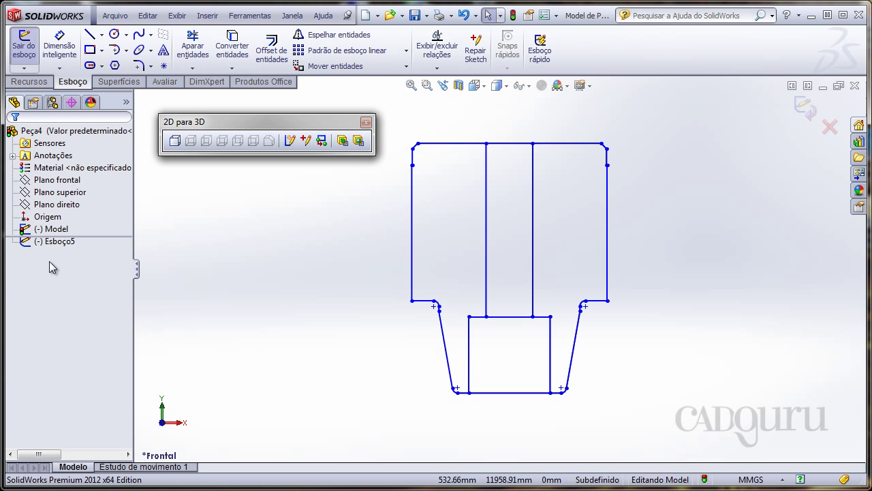
left_click(59, 242)
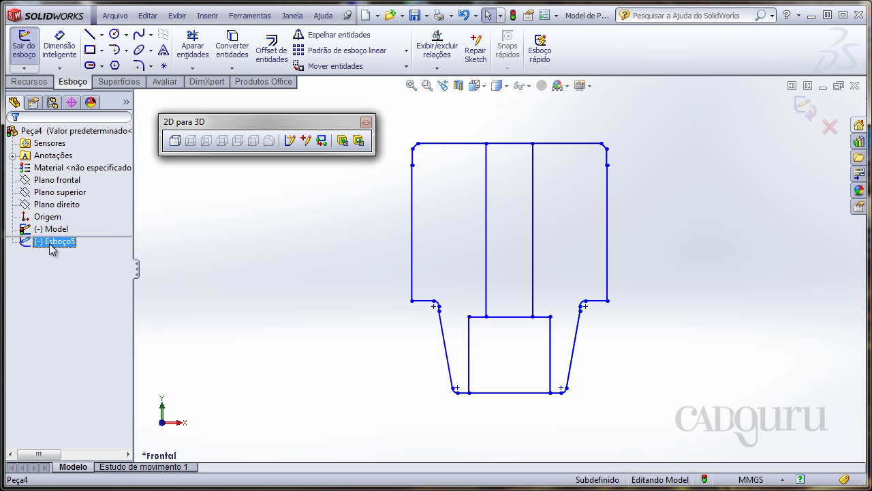
left_click(805, 108)
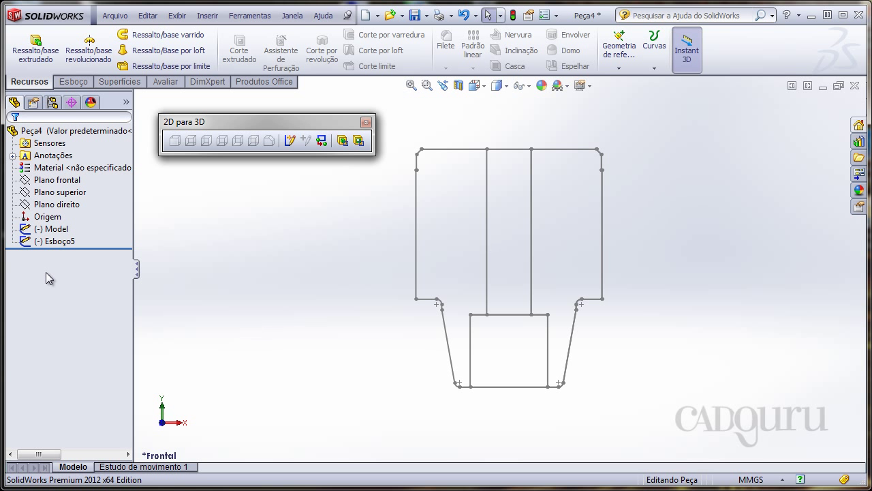
Reopen Esboço5 for editing and zoom out to see the whole profile.
left_click(58, 243)
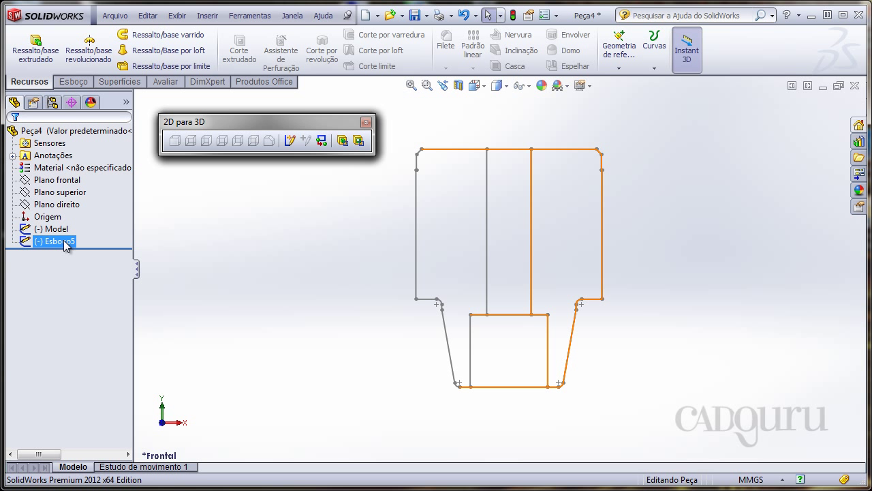
right_click(65, 242)
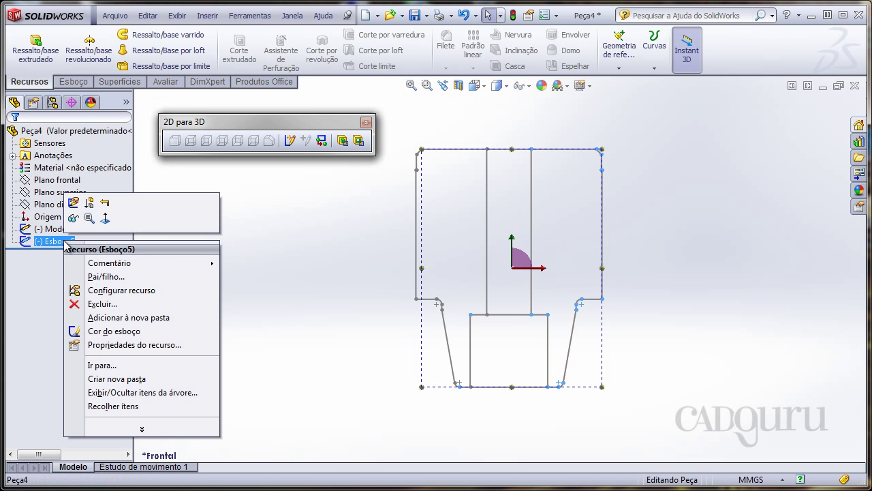
left_click(74, 204)
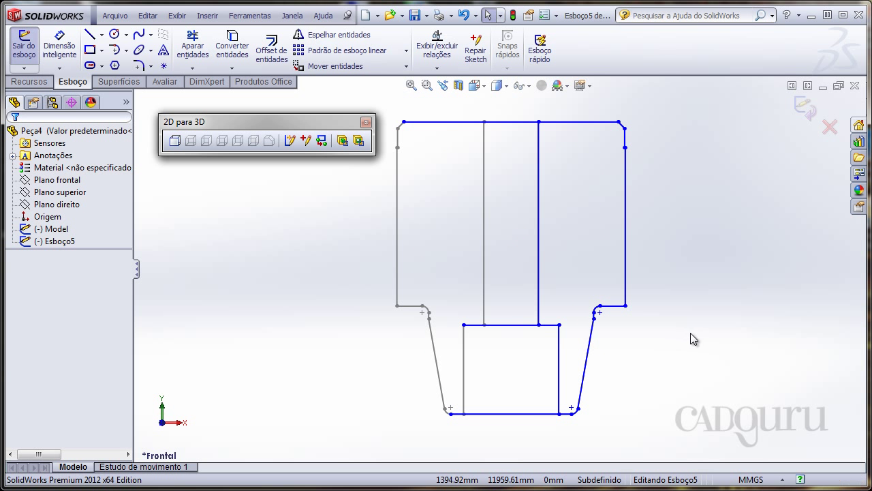
middle_click_drag(690, 333, 674, 332, "ctrl")
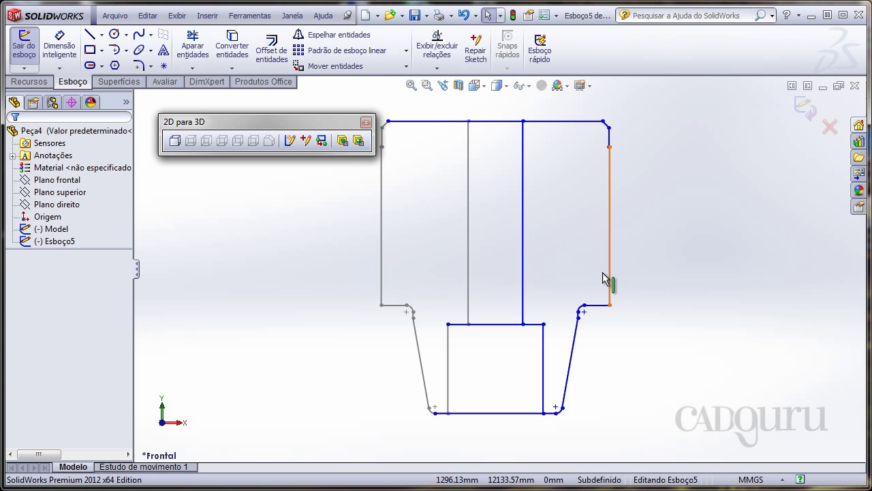
middle_click_drag(510, 116, 510, 127, "shift")
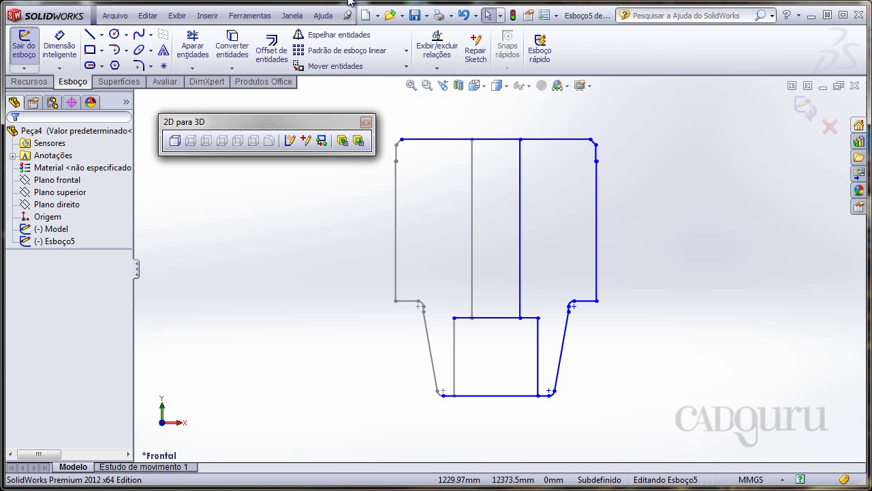
Corner-trim the top and bottom lines at the vertical line, keeping only the right half.
left_click(192, 48)
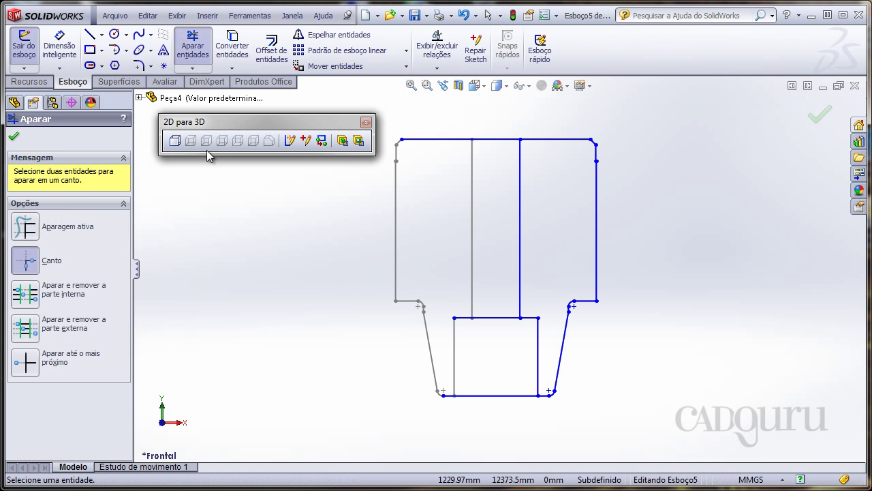
scroll(499, 279, "down", 2)
left_click(514, 180)
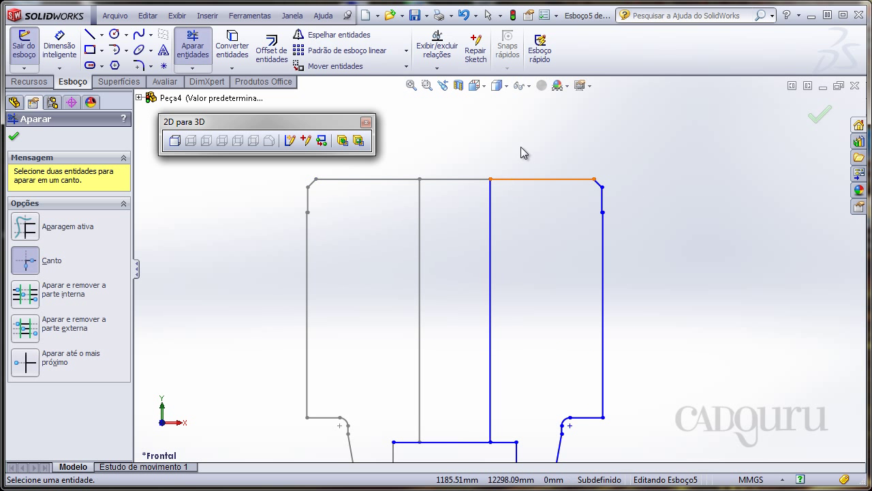
scroll(525, 191, "up", 1)
scroll(505, 327, "down", 3)
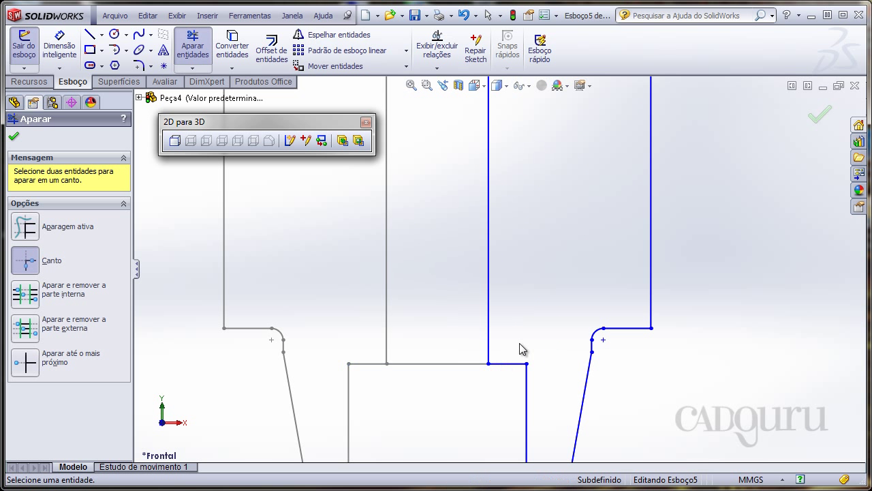
scroll(539, 286, "up", 2)
scroll(546, 307, "down", 3)
scroll(556, 361, "down", 1)
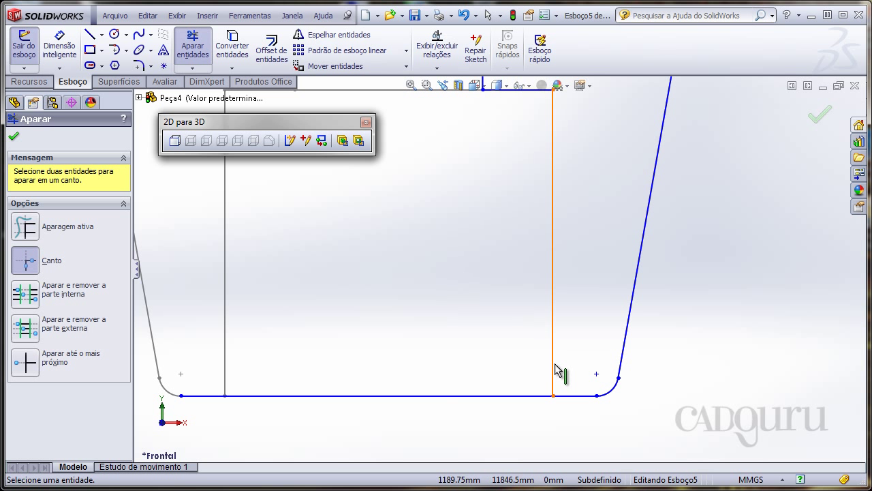
left_click(555, 368)
left_click(576, 396)
scroll(593, 259, "up", 2)
scroll(580, 337, "up", 2)
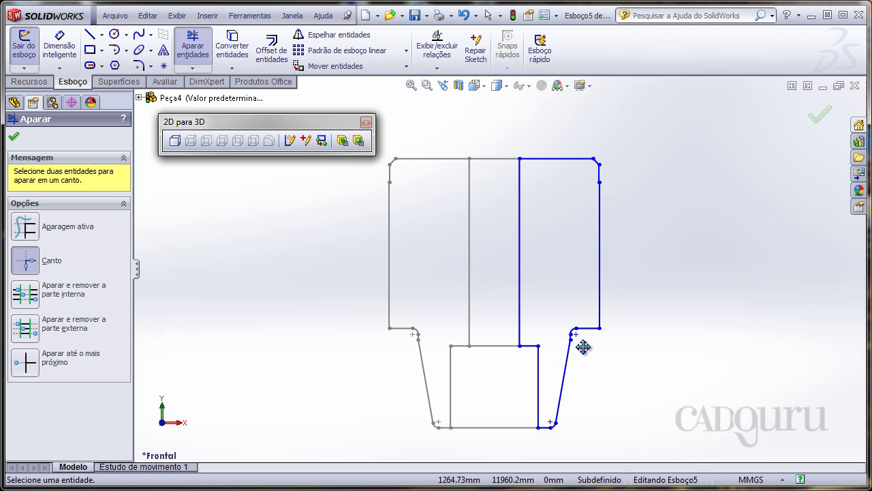
middle_click_drag(583, 347, 581, 339, "ctrl")
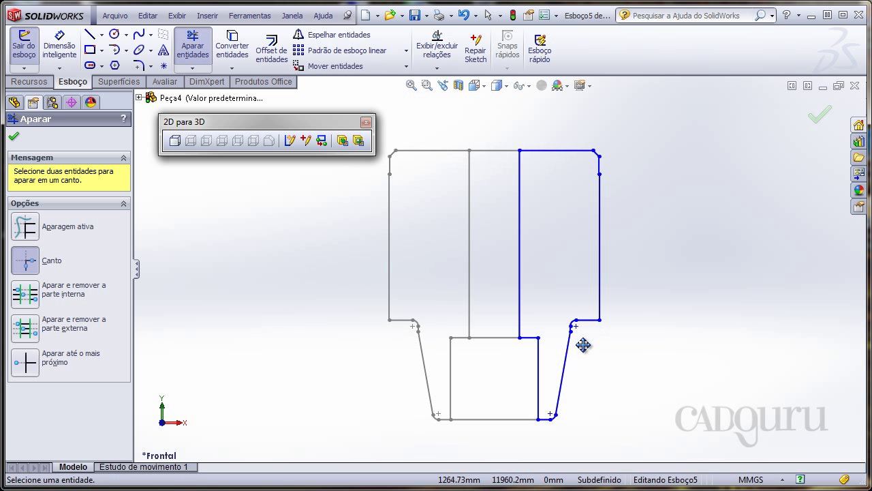
left_click(102, 36)
left_click(117, 61)
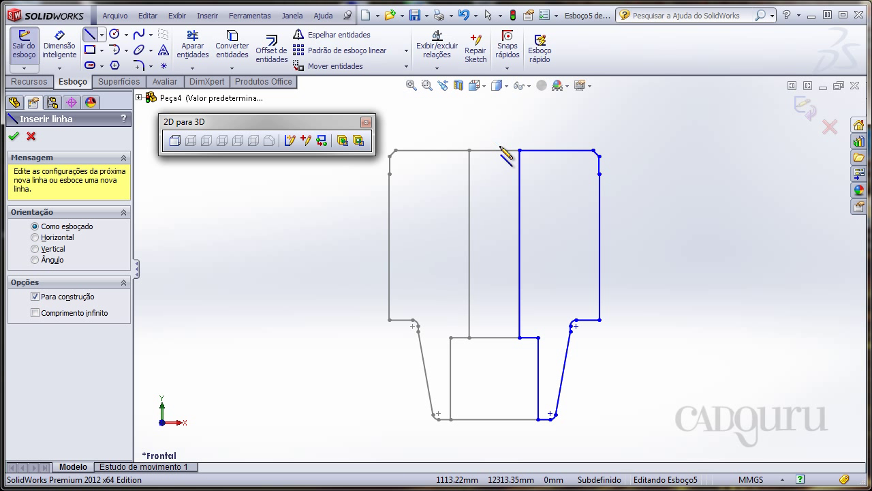
Draw a vertical centerline through the profile and exit the sketch.
left_click(494, 150)
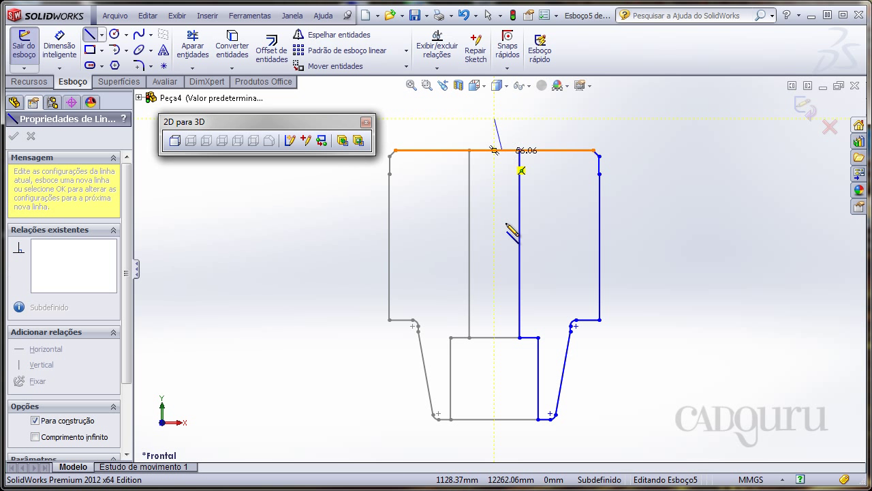
left_click(494, 436)
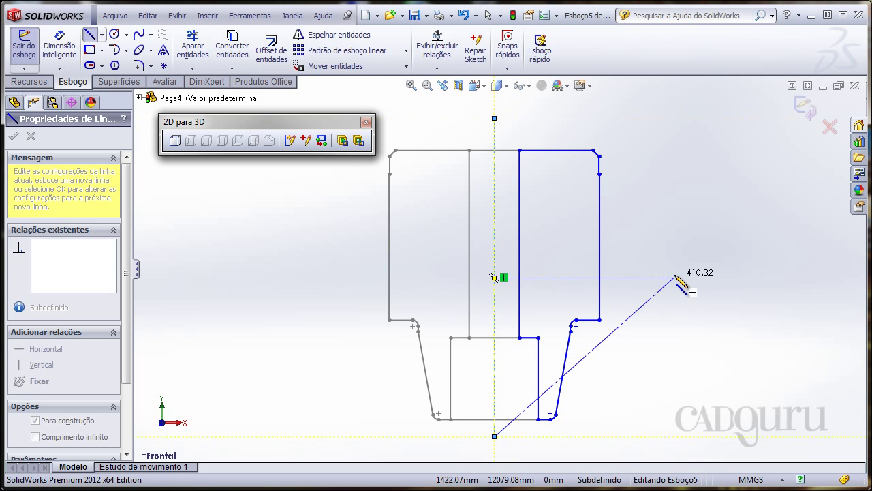
key("Escape")
key("f")
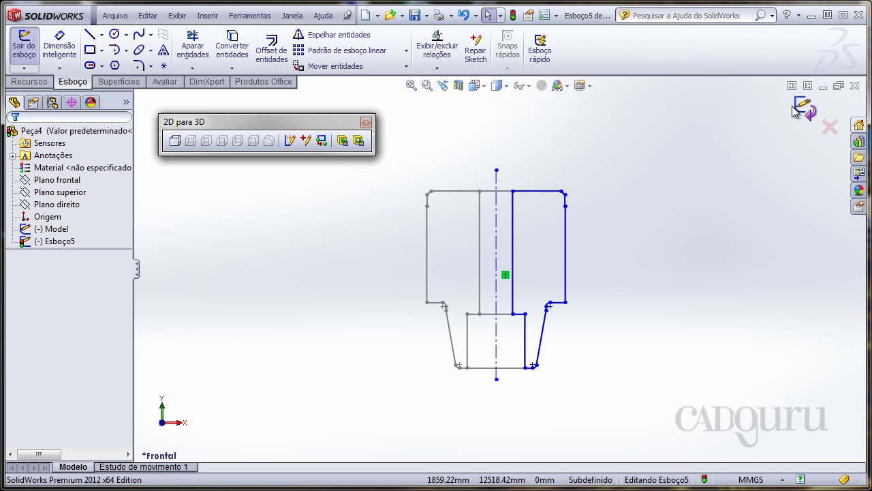
left_click(803, 109)
Revolve the half-profile 360° about the centerline into Revolução2.
middle_click_drag(642, 199, 626, 247)
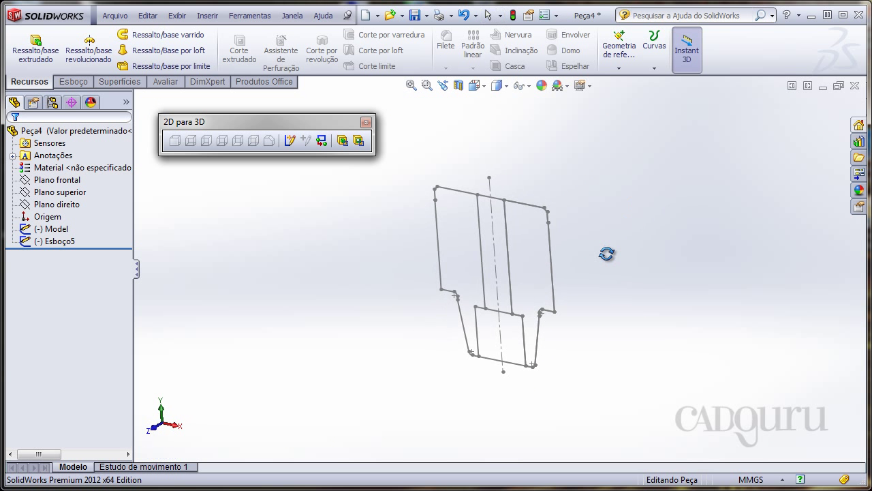
left_click(89, 53)
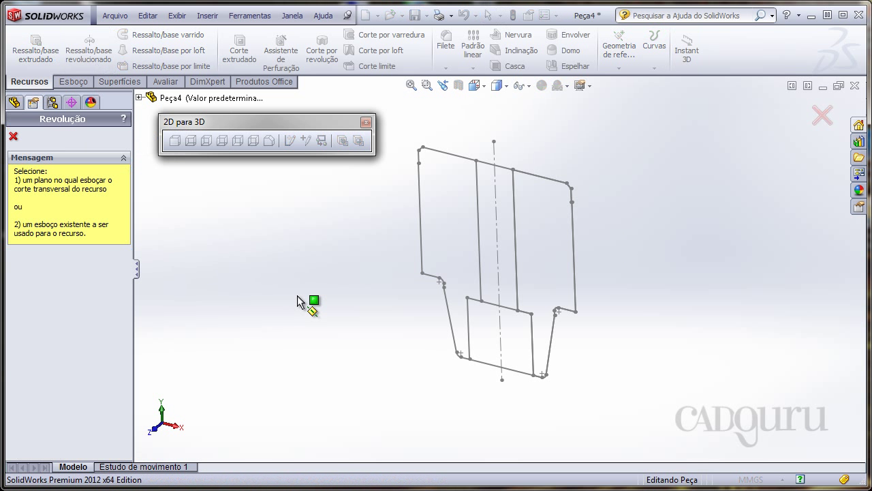
left_click(499, 237)
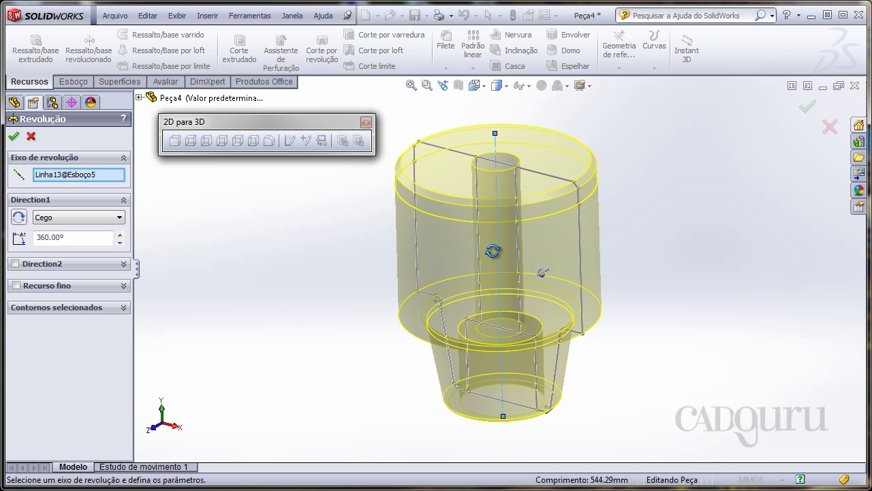
left_click(808, 107)
mouse_move(662, 246)
middle_mouse_down()
mouse_move(613, 137)
mouse_move(607, 241)
mouse_move(623, 279)
mouse_move(612, 299)
mouse_move(602, 236)
mouse_move(483, 209)
mouse_move(391, 282)
mouse_move(425, 239)
mouse_move(514, 318)
mouse_move(504, 331)
middle_mouse_up()
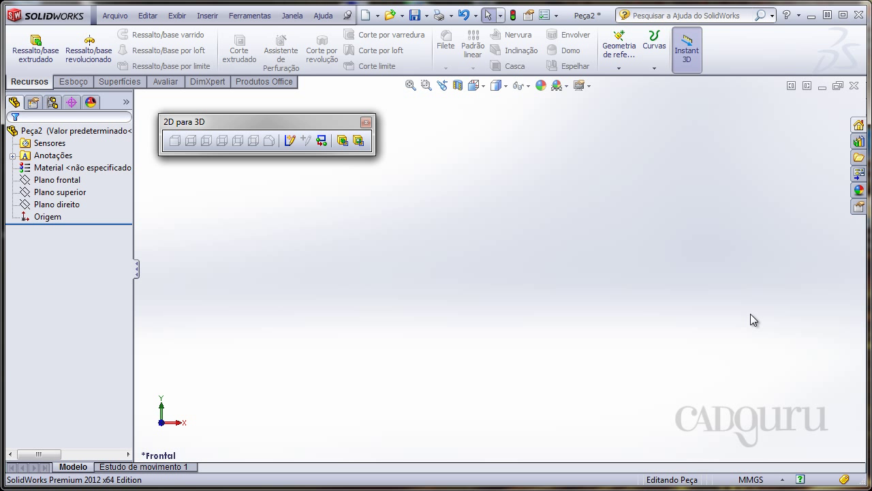
Sketch a rectangle around the origin on Plano frontal and extrude it 10 mm into a plate.
right_click(65, 178)
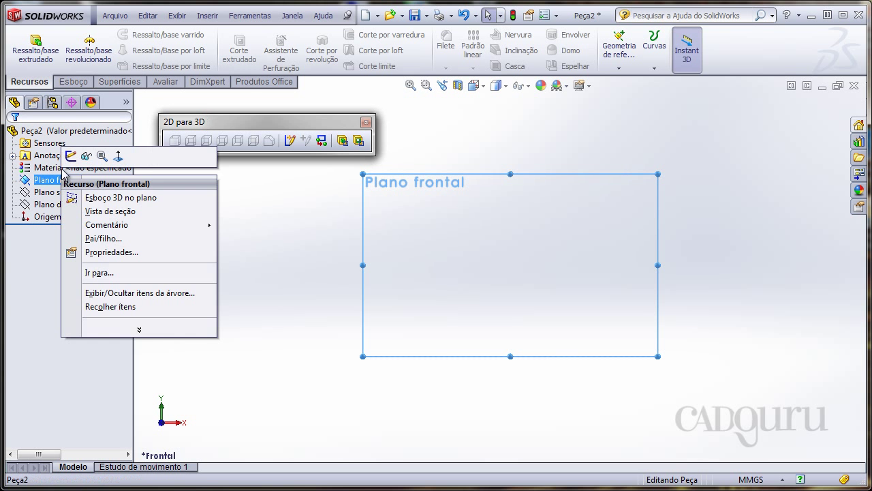
left_click(66, 155)
left_click(89, 49)
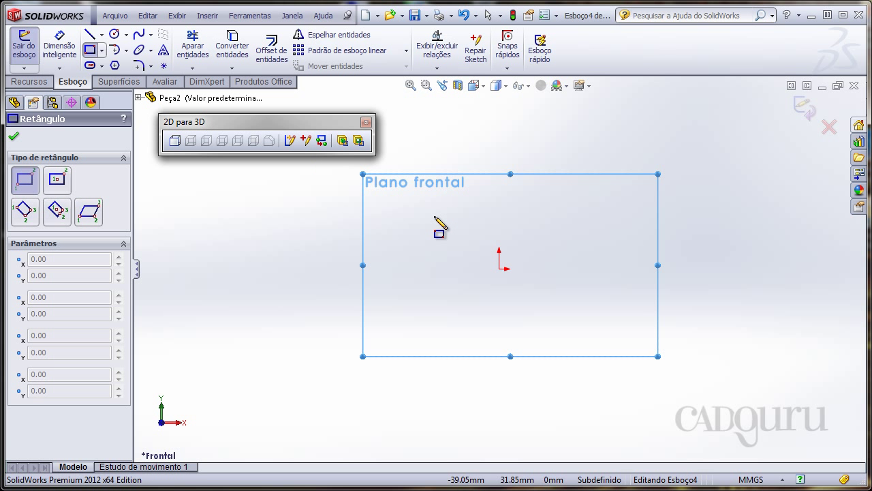
left_click_drag(435, 216, 561, 318)
left_click(593, 317)
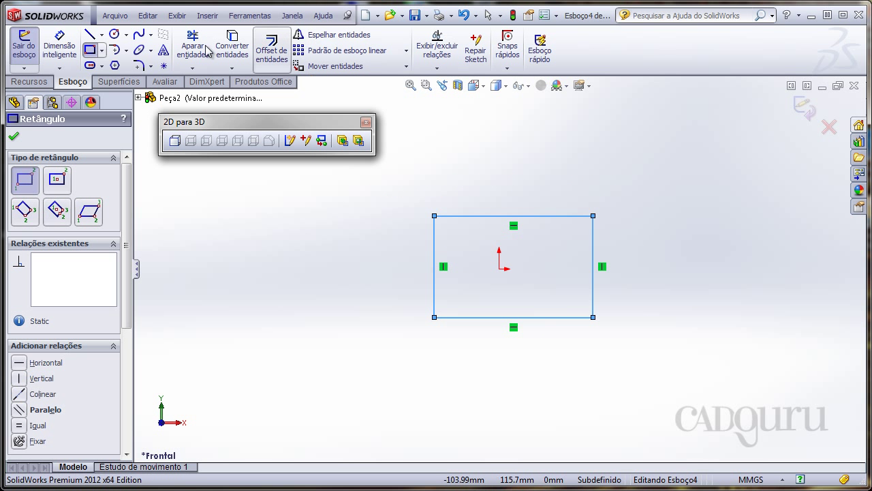
left_click(28, 81)
left_click(35, 52)
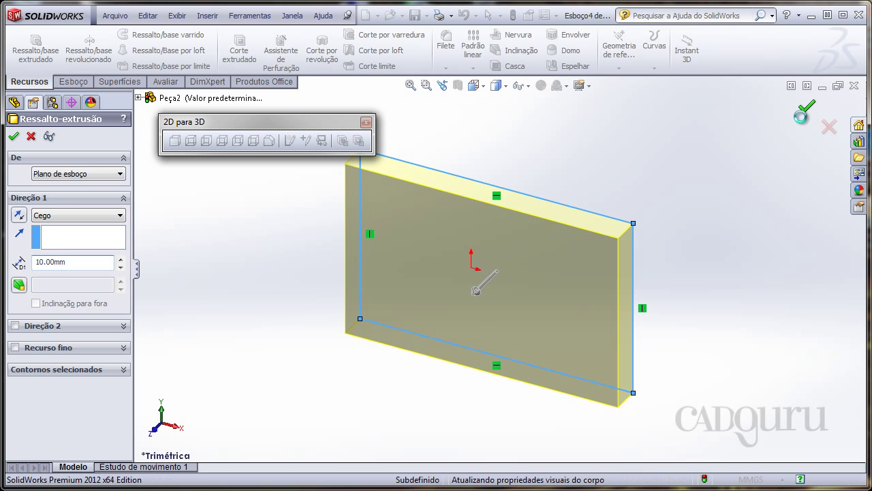
left_click(805, 109)
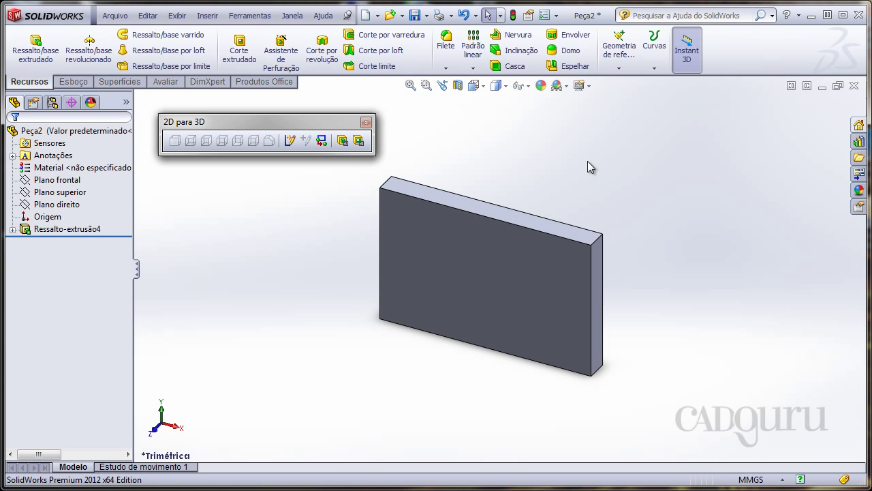
Edit Esboço4 in Normal To view and draw an extra line on the rectangle's left edge.
left_click(12, 230)
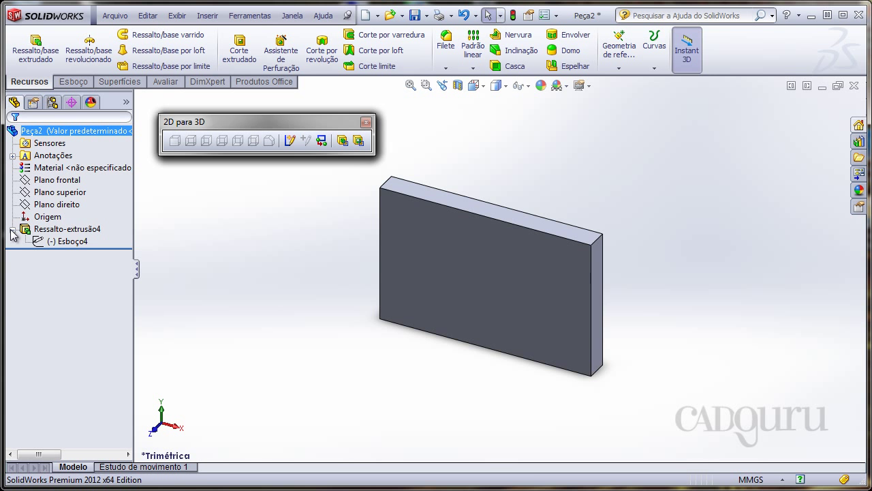
right_click(69, 242)
left_click(74, 202)
key("space")
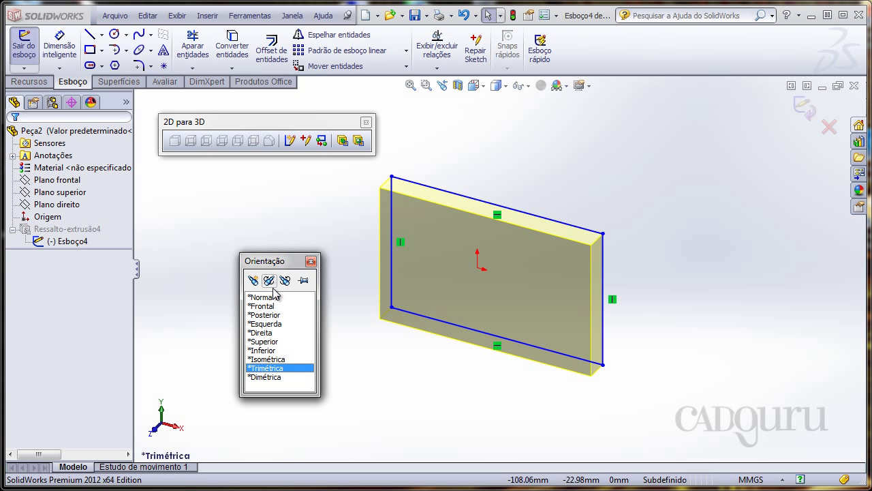
left_click(270, 298)
middle_click_drag(262, 279, 341, 267, "ctrl")
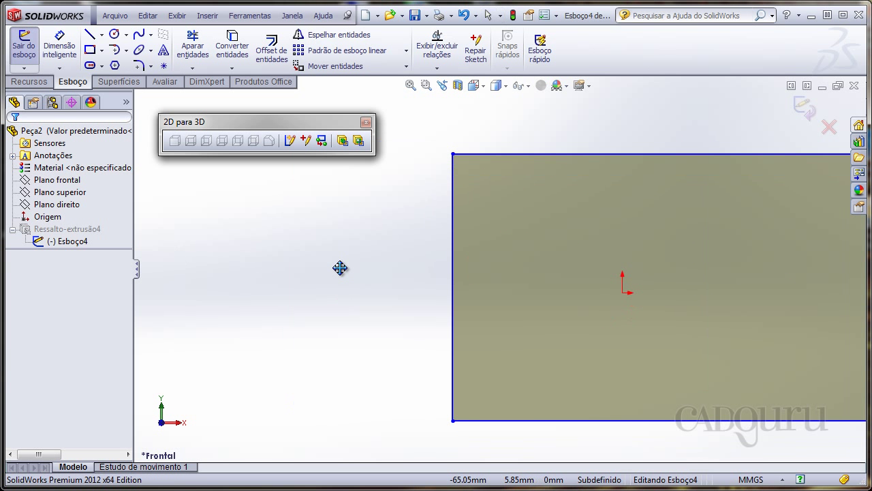
left_click(89, 34)
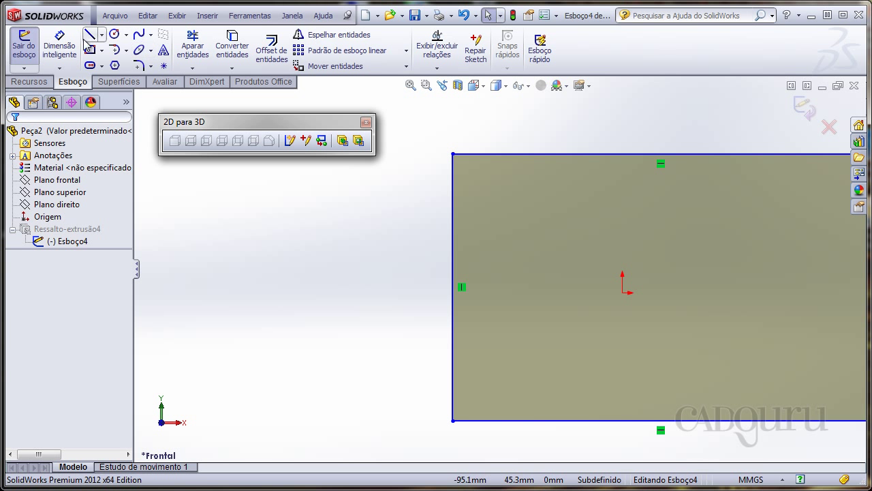
left_click(453, 213)
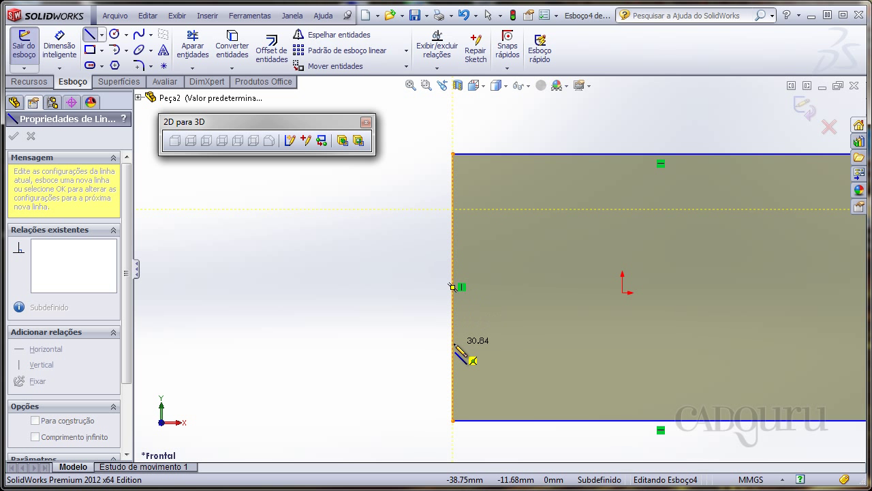
left_click(453, 342)
key("Escape")
mouse_move(520, 245)
middle_mouse_down()
mouse_move(500, 264)
mouse_move(519, 249)
middle_mouse_up()
scroll(519, 250, "up", 3)
Dismiss the rebuild warning, run Repair Sketch with no problems found, and rebuild the plate.
left_click(798, 110)
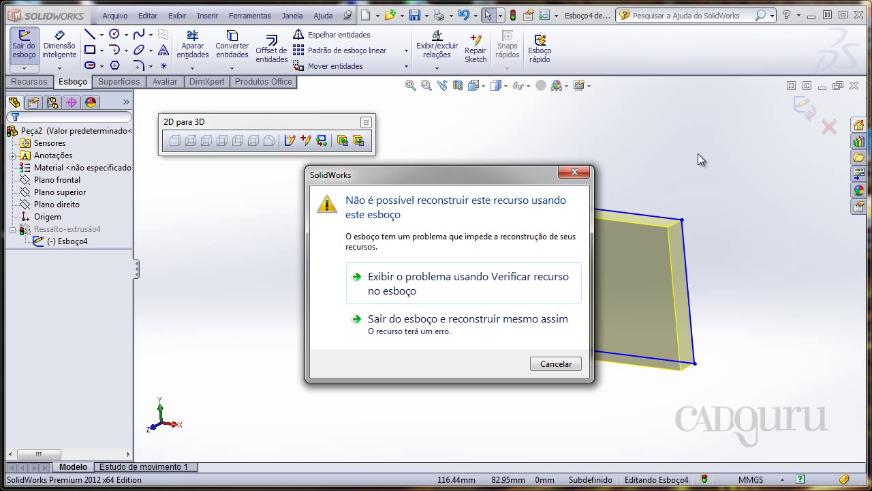
left_click(574, 171)
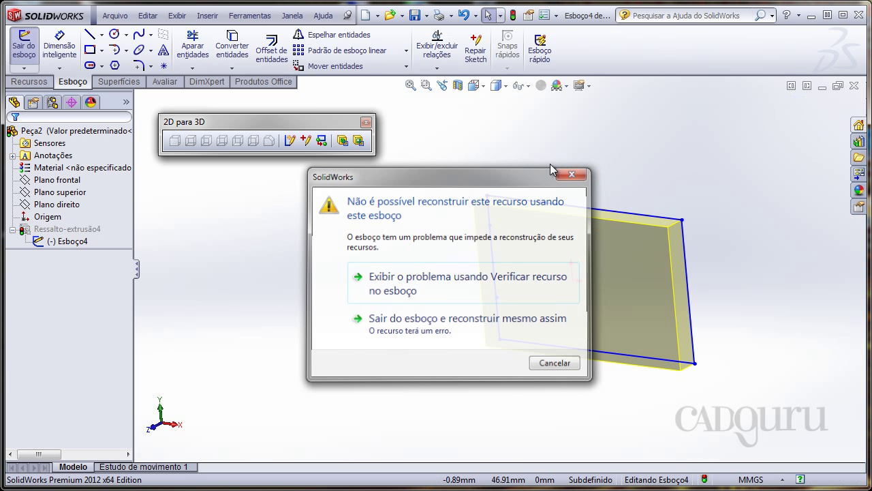
middle_click_drag(534, 142, 529, 146)
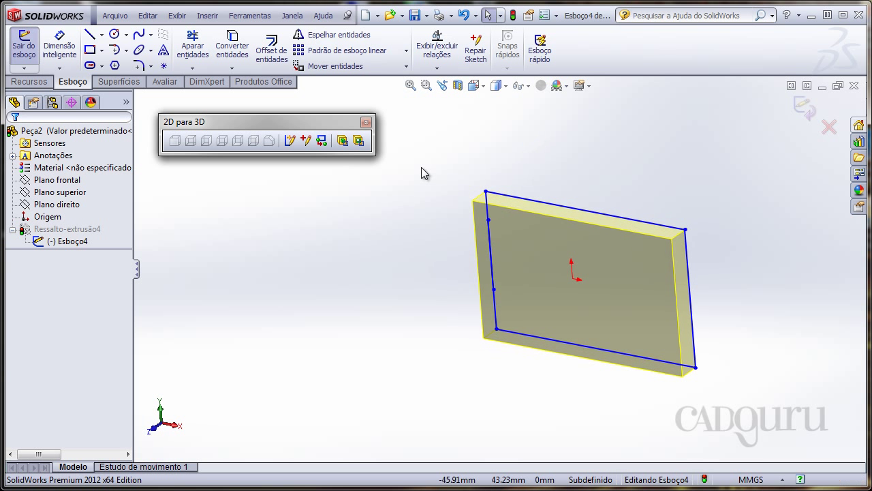
left_click(304, 142)
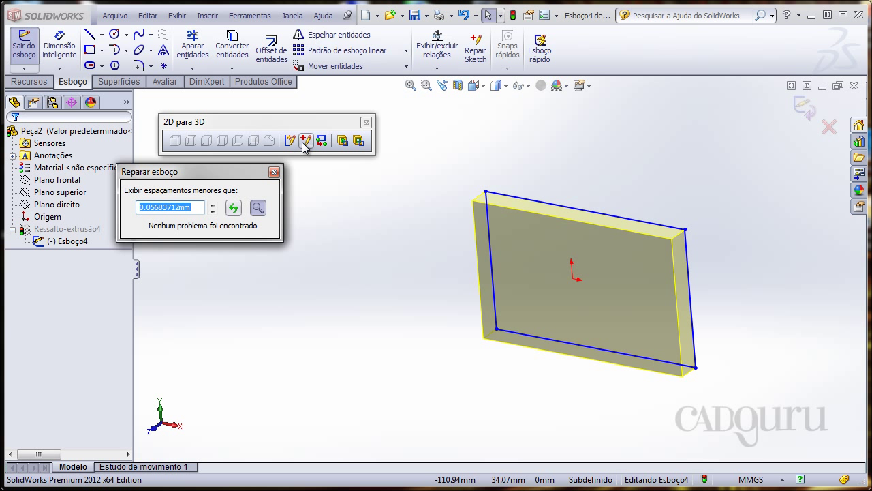
scroll(514, 373, "down", 5)
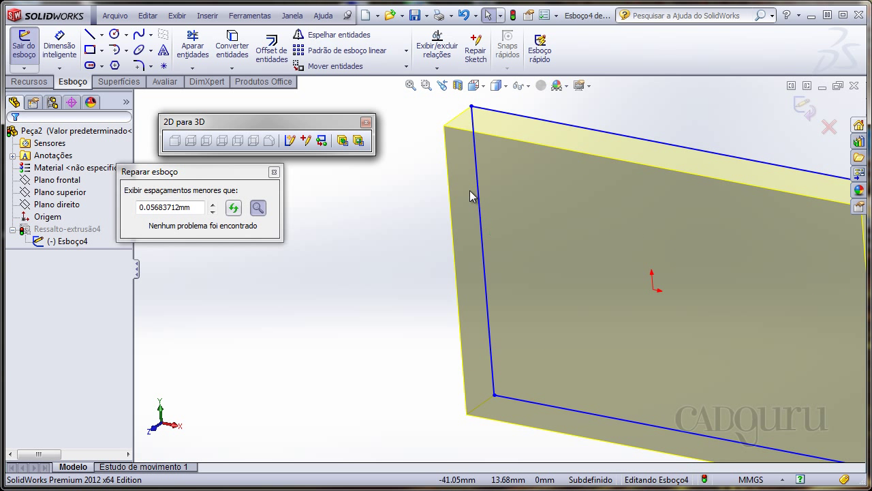
left_click(806, 107)
scroll(600, 176, "up", 5)
middle_click_drag(600, 176, 593, 202)
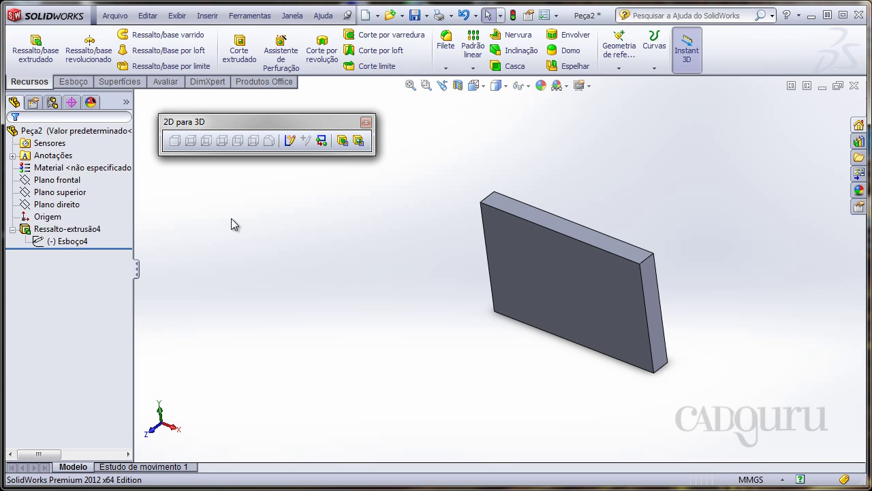
Reopen Esboço4 for editing and turn the view Normal To the sketch.
left_click(81, 242)
right_click(82, 243)
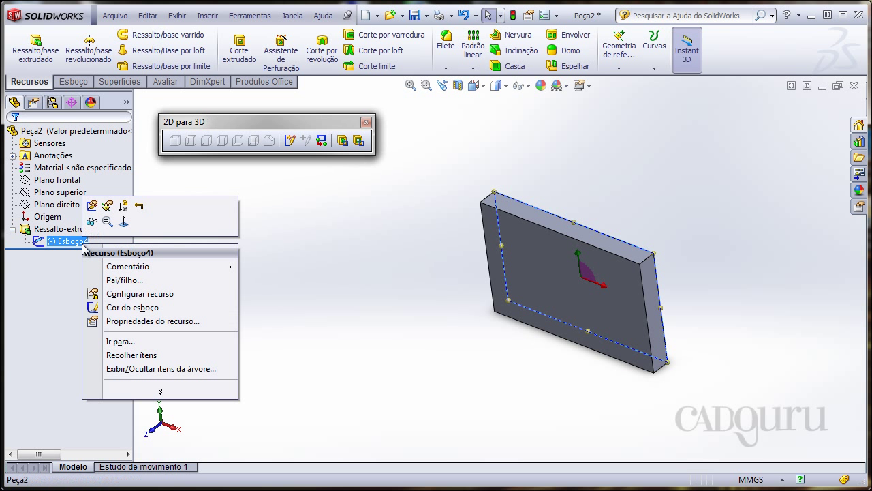
left_click(92, 208)
key("space")
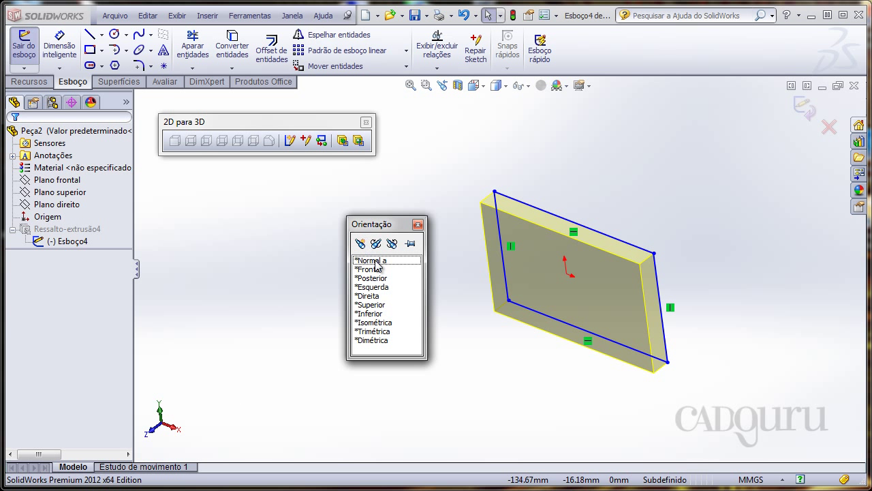
left_click(368, 256)
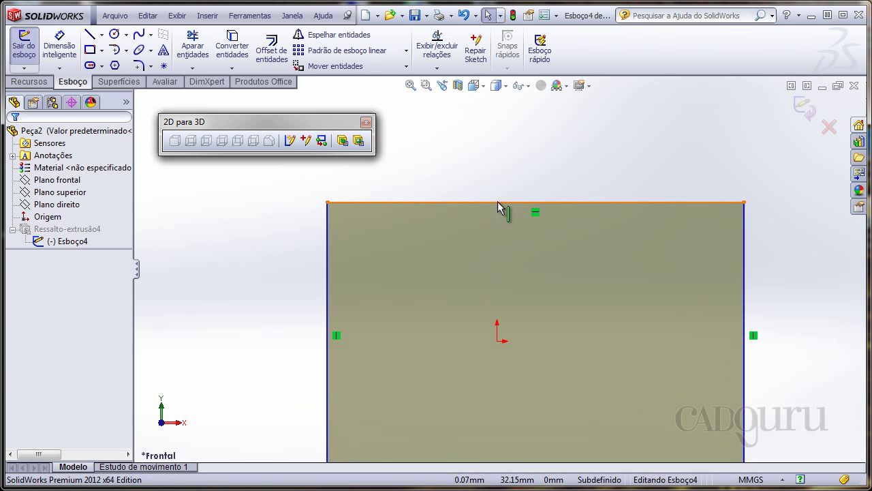
left_click(498, 202)
key("Escape")
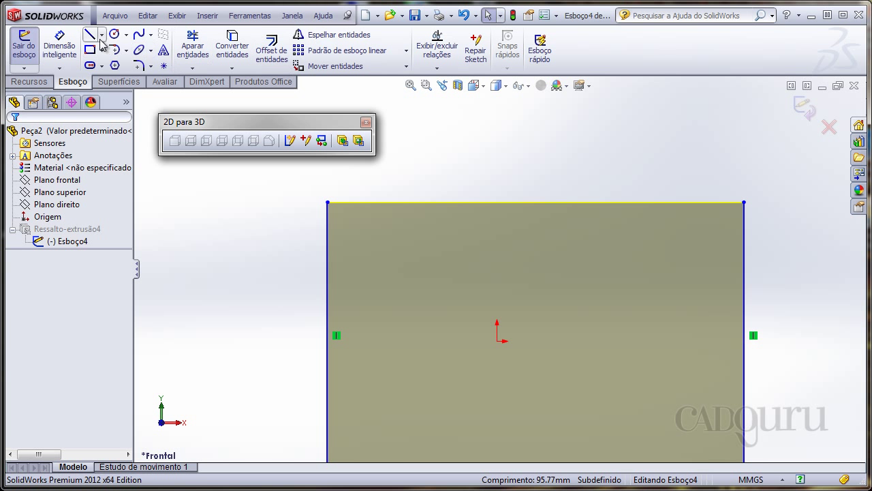
Draw a line along the top edge stopping short of the left corner, triggering a rebuild warning.
left_click(90, 35)
left_click(744, 203)
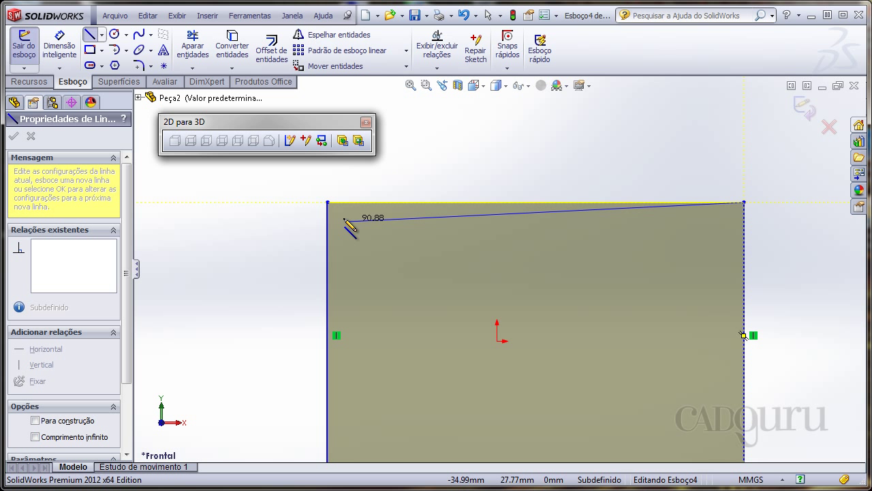
left_click(332, 203)
key("shift+z")
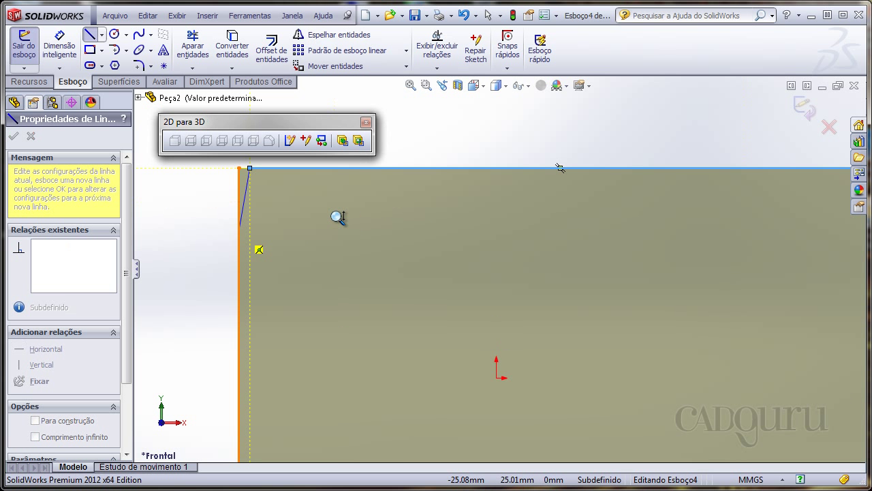
key("Escape")
scroll(557, 343, "down", 2)
scroll(558, 343, "down", 2)
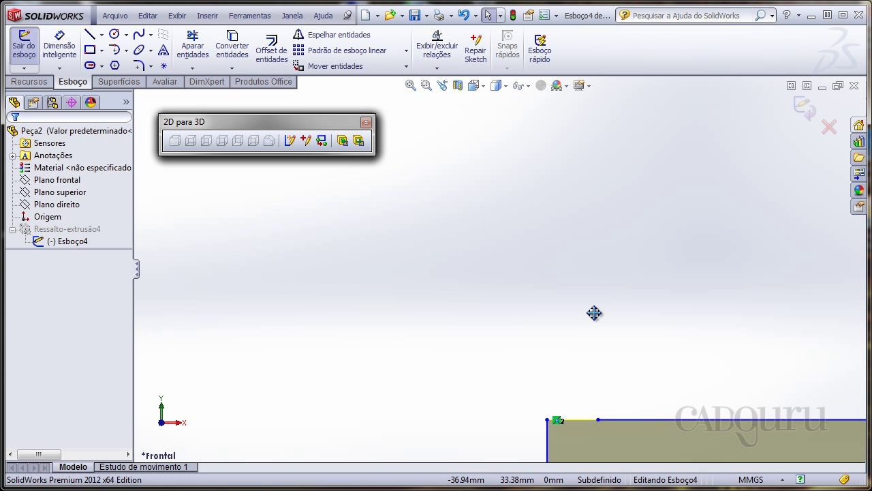
scroll(594, 312, "down", 2)
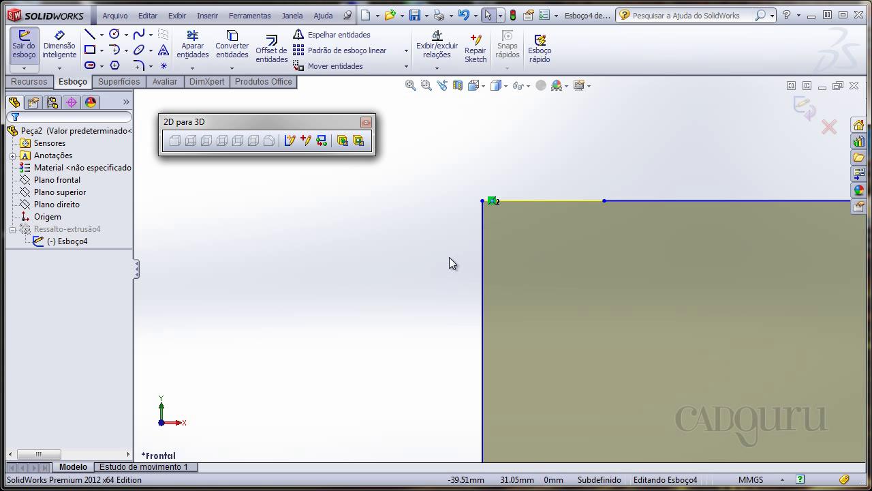
scroll(444, 390, "up", 2)
scroll(444, 265, "up", 2)
scroll(483, 327, "up", 2)
middle_click_drag(484, 327, 514, 372)
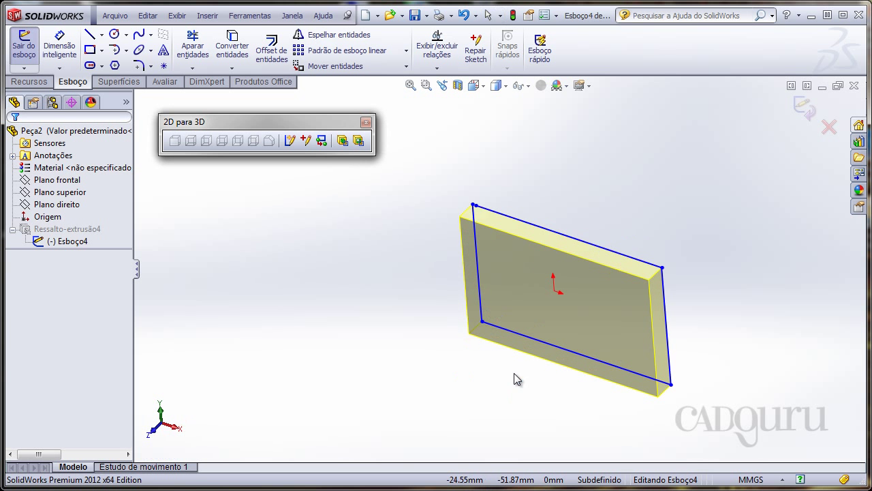
left_click(804, 110)
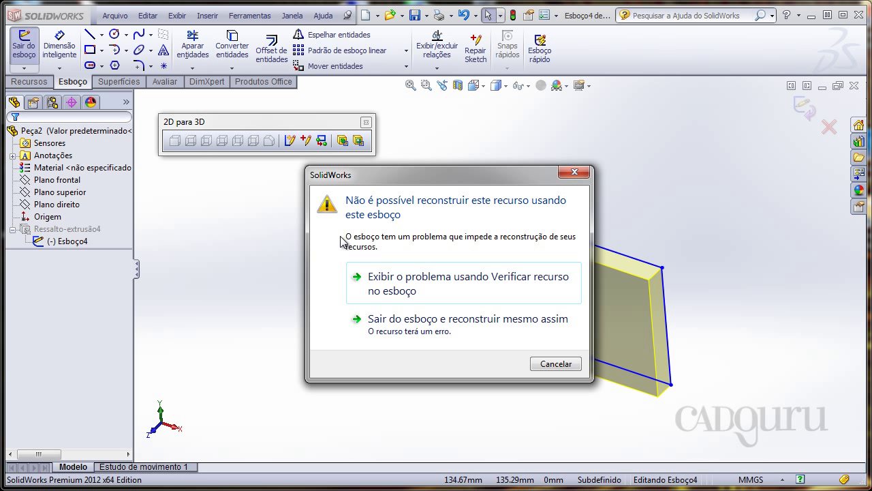
Dismiss the warning and run Repair Sketch with a 10 mm gap limit.
left_click(575, 172)
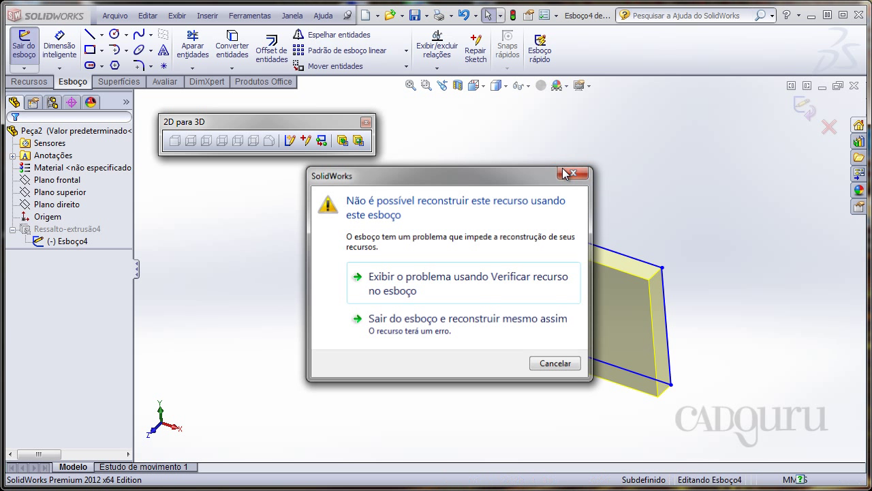
left_click(305, 141)
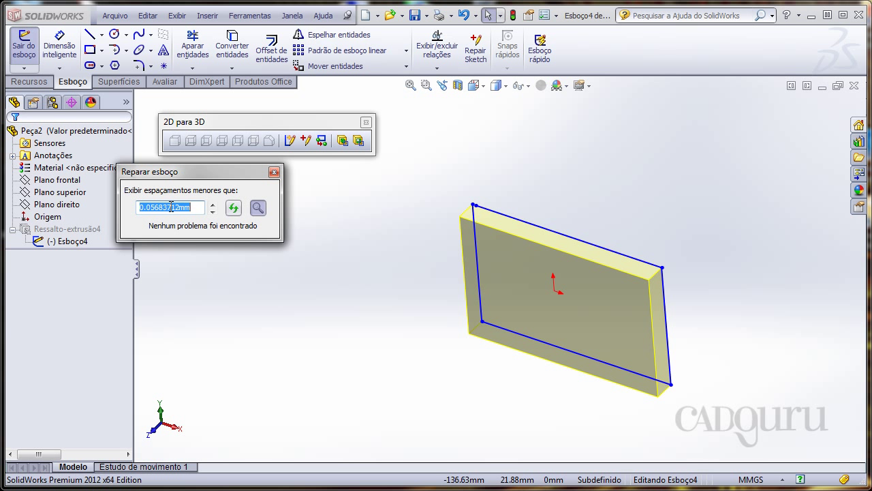
type("10")
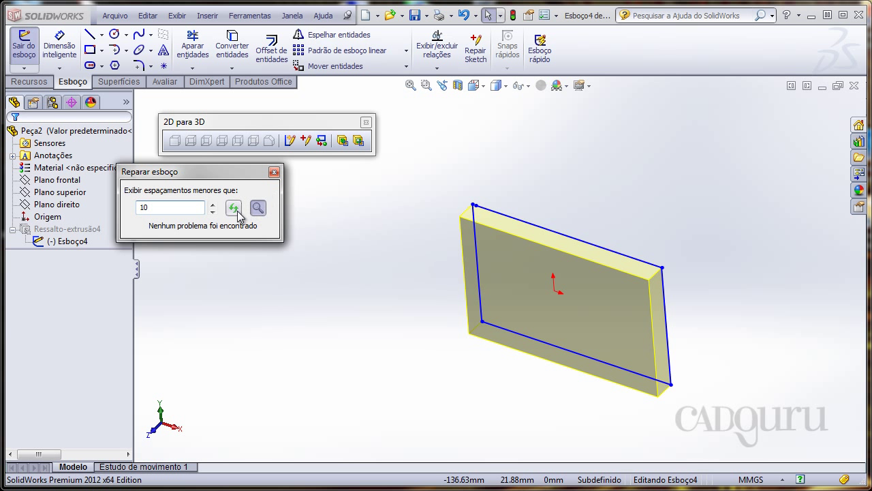
left_click(236, 210)
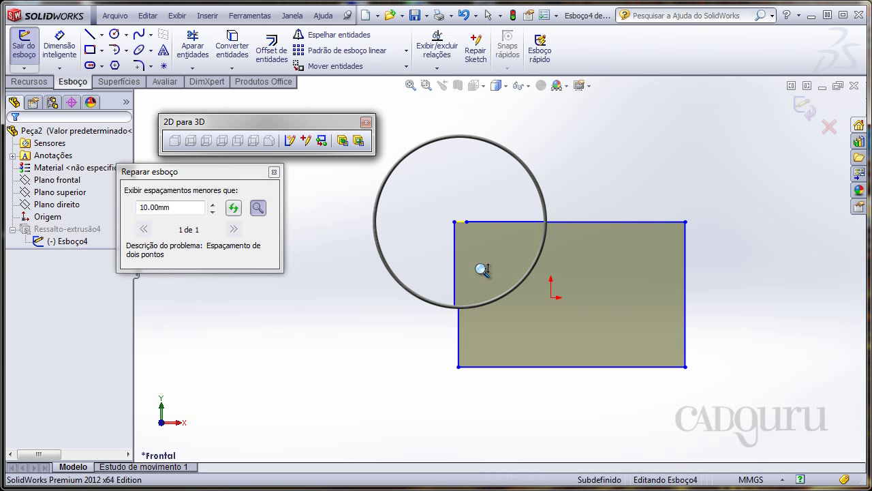
Drag the top line's loose endpoint onto the top-left corner and rebuild the plate.
left_click_drag(462, 251, 406, 224)
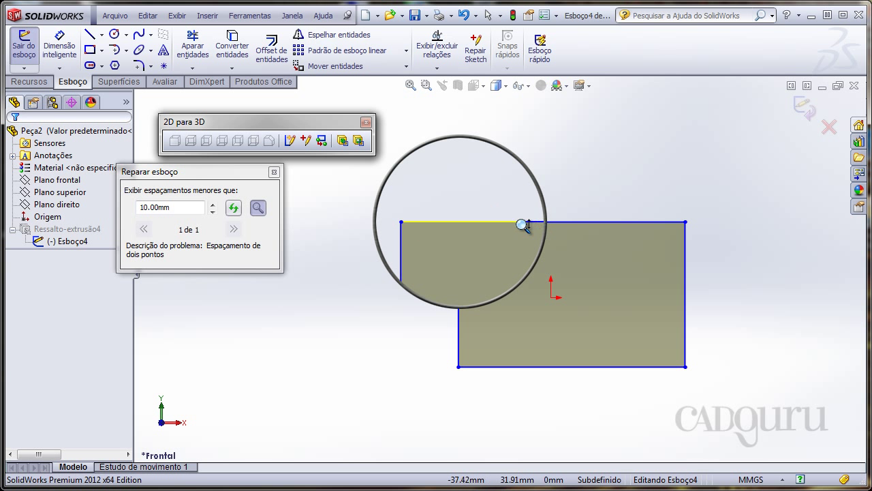
left_click(520, 222)
left_click_drag(520, 221, 402, 218)
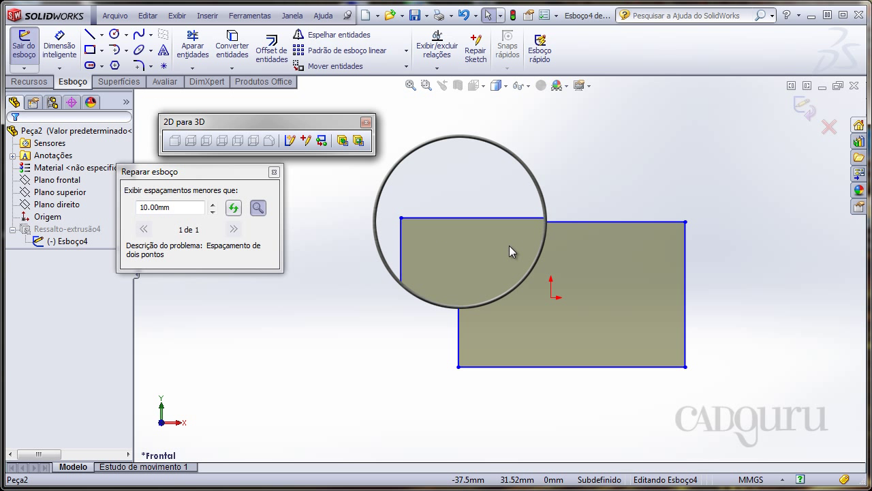
left_click(805, 107)
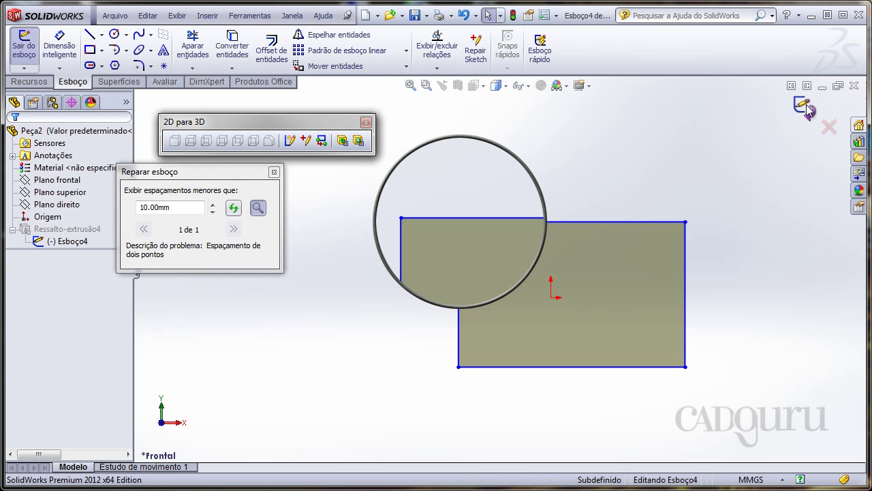
middle_click_drag(542, 149, 553, 193)
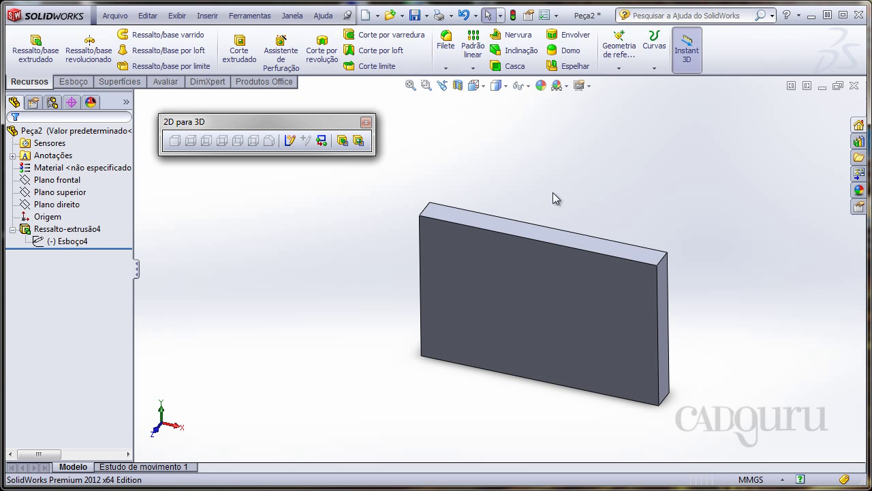
key("ctrl+7")
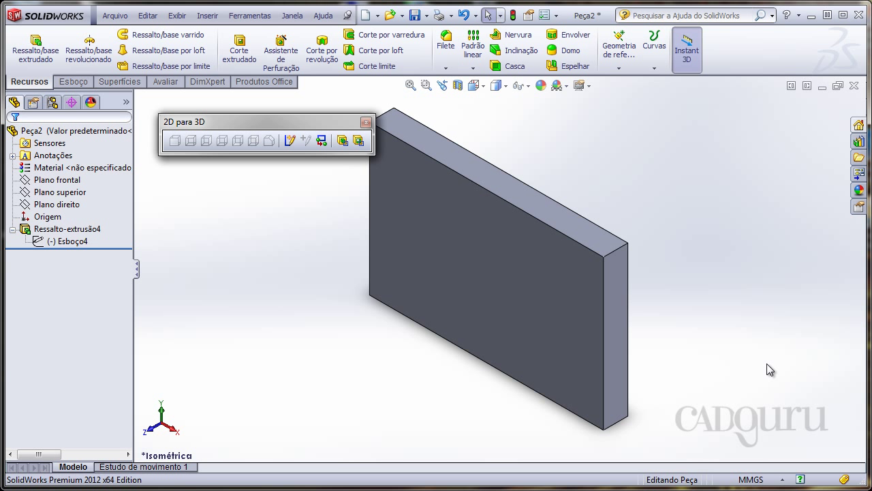